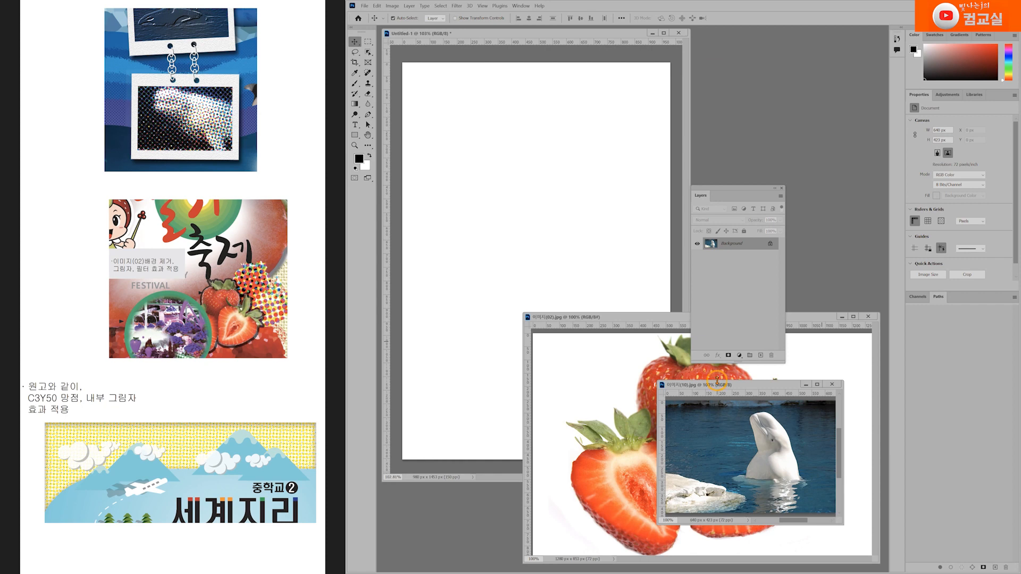
Step: Bring the beluga image window over the blank document and rotate its canvas 90° counter-clockwise
drag(718, 382, 605, 127)
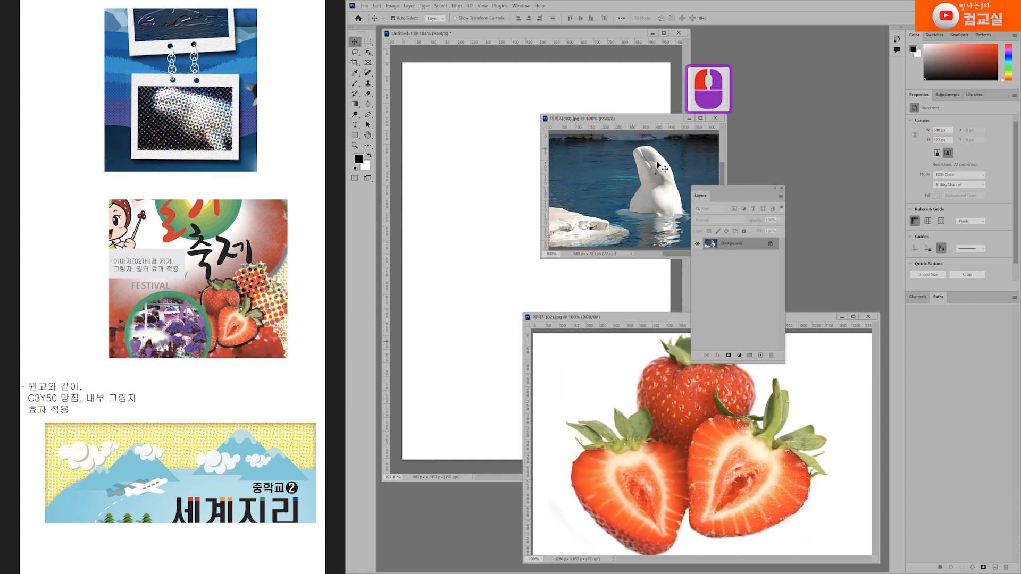
click(645, 120)
drag(645, 120, 690, 100)
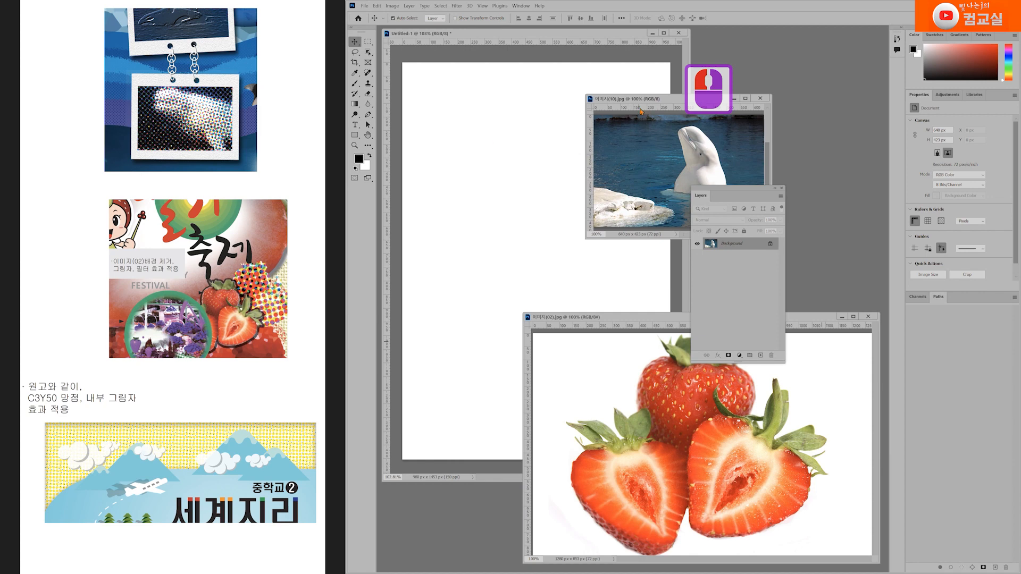
drag(653, 102, 542, 108)
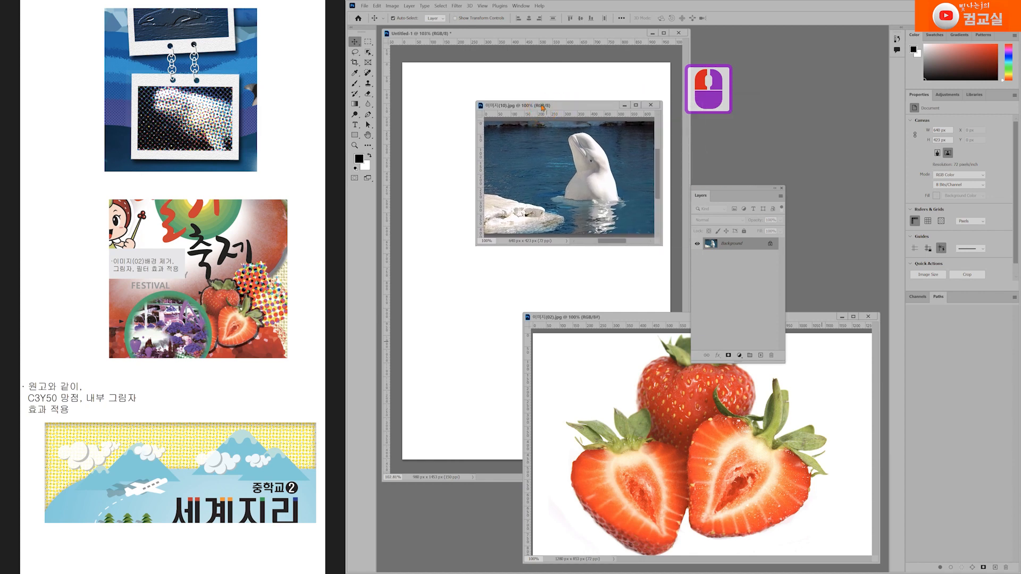
click(393, 6)
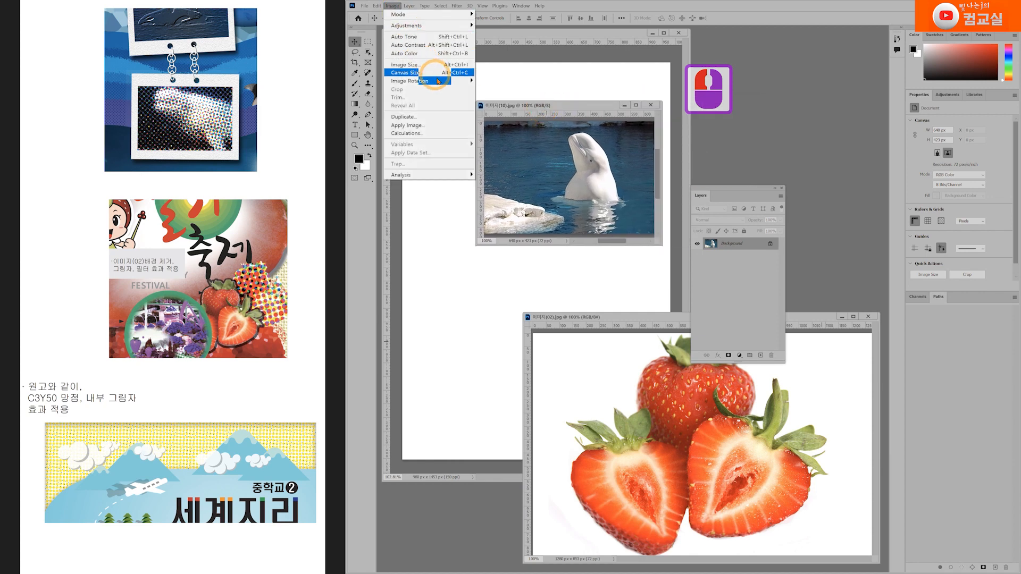
mouse_move(426, 81)
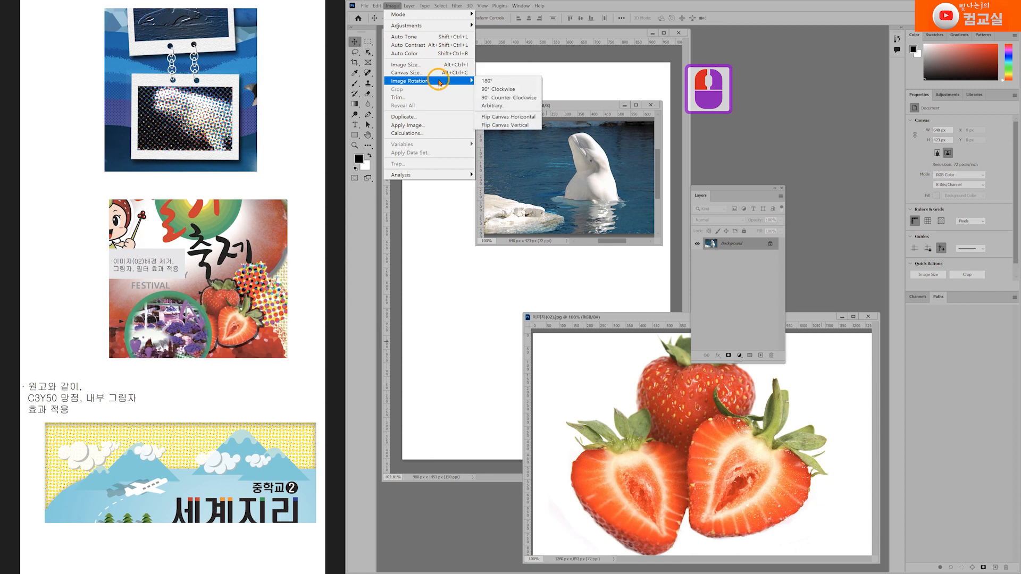
click(523, 98)
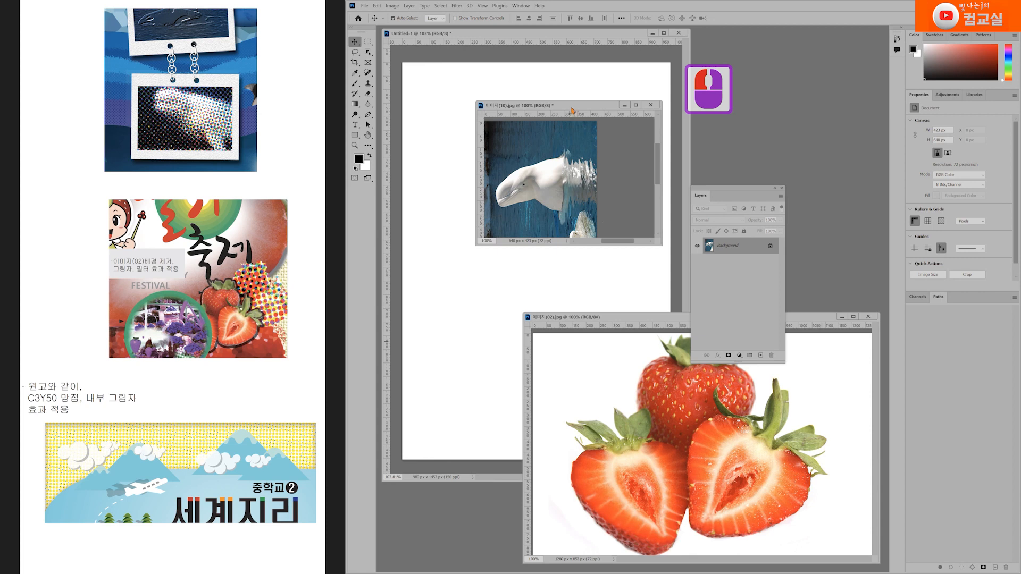
Step: Move the beluga image window aside and copy the rotated picture into the upper part of the Untitled-1 document
drag(572, 110, 795, 70)
drag(774, 141, 526, 173)
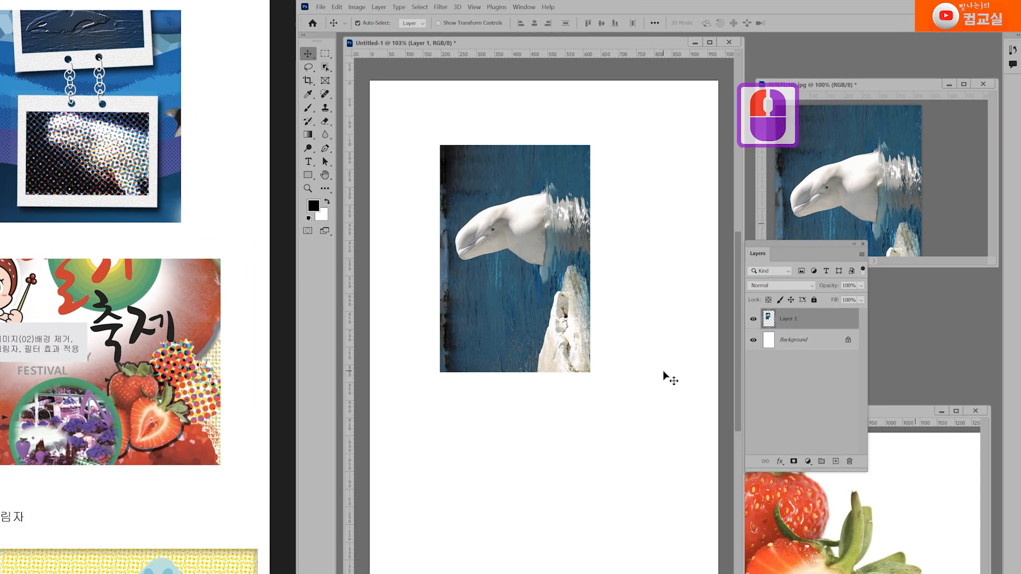
Step: Convert the beluga layer, Layer 1, to a smart object
click(730, 188)
click(814, 320)
right_click(806, 321)
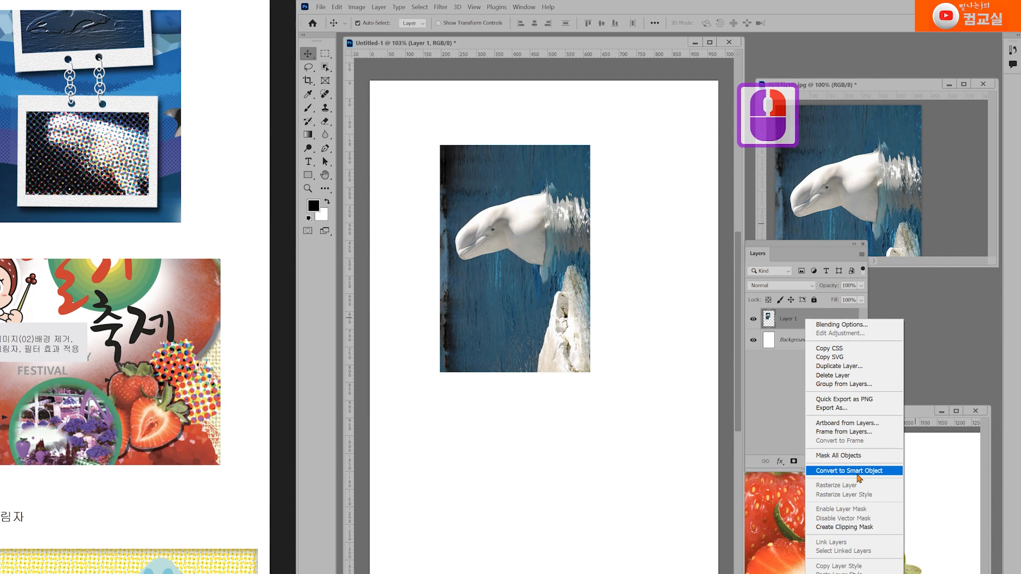
click(858, 475)
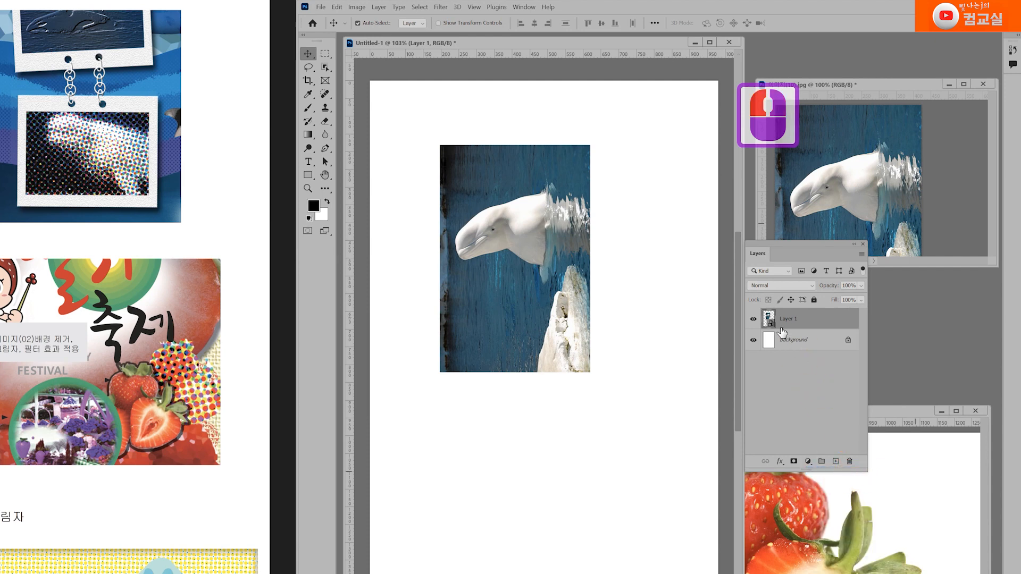
click(754, 319)
click(754, 319)
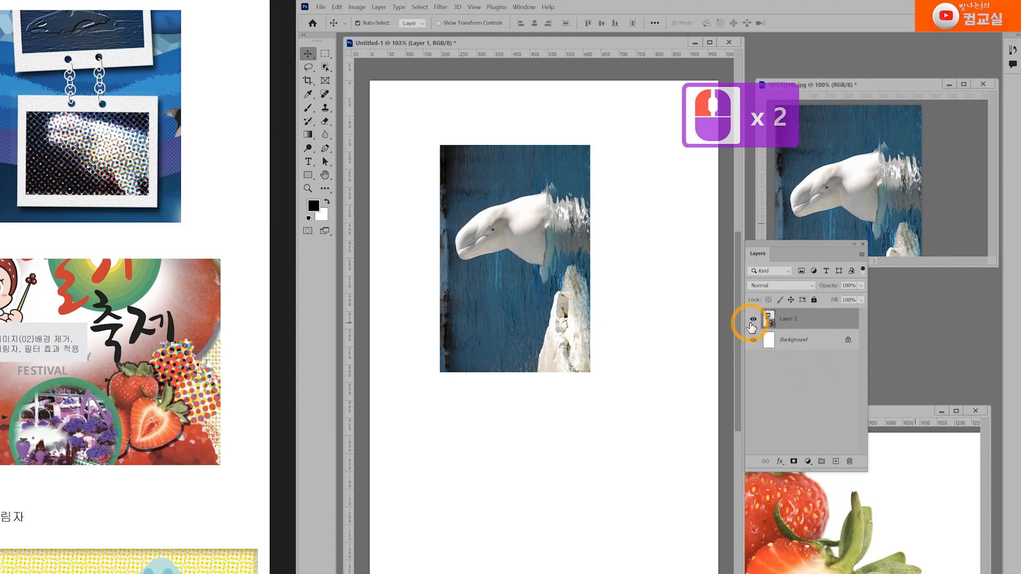
click(807, 324)
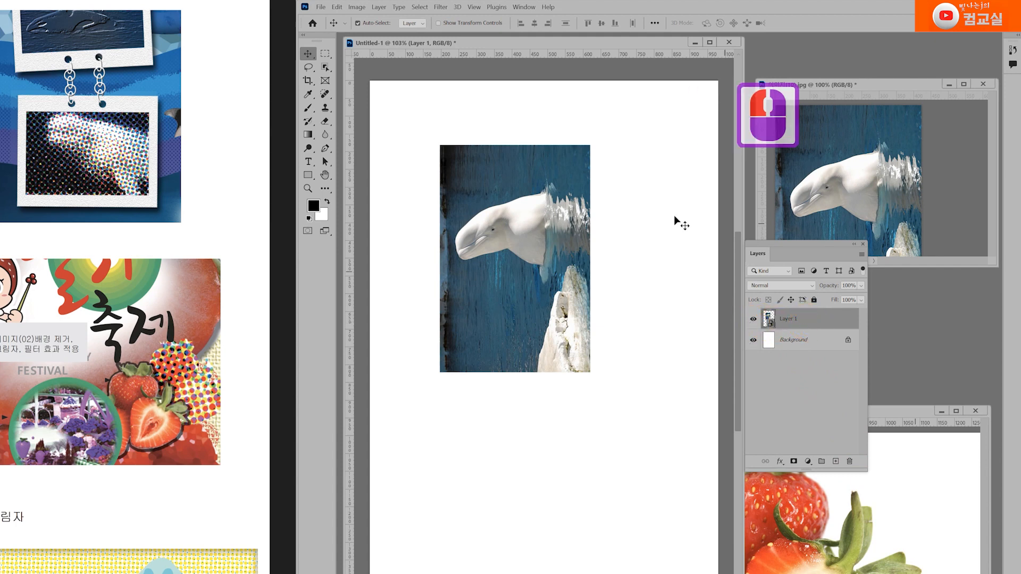
Step: Apply the Color Halftone filter to the beluga layer with a maximum radius of 8 pixels and channel angles 108, 162, 90 and 45
click(441, 7)
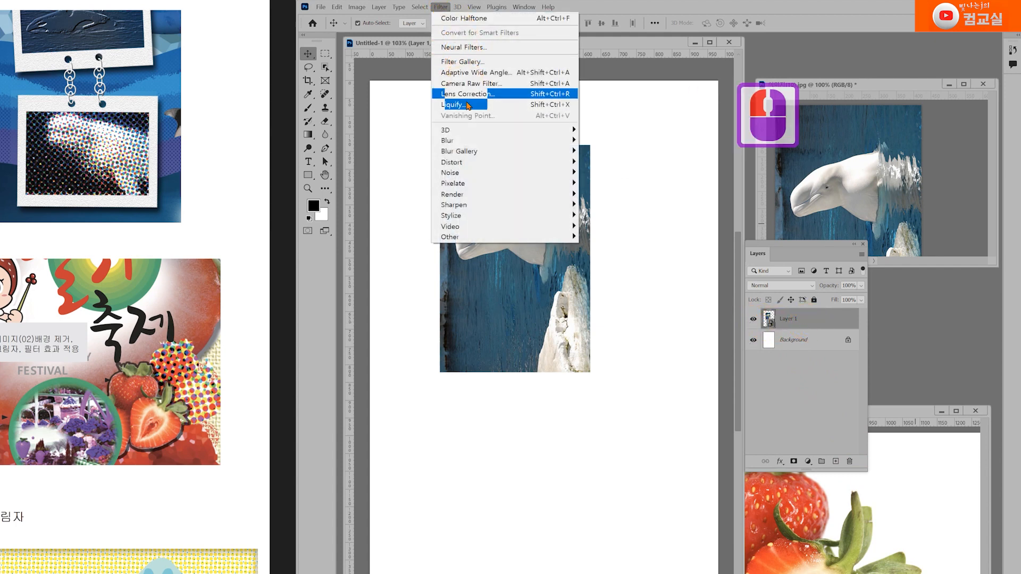
click(475, 184)
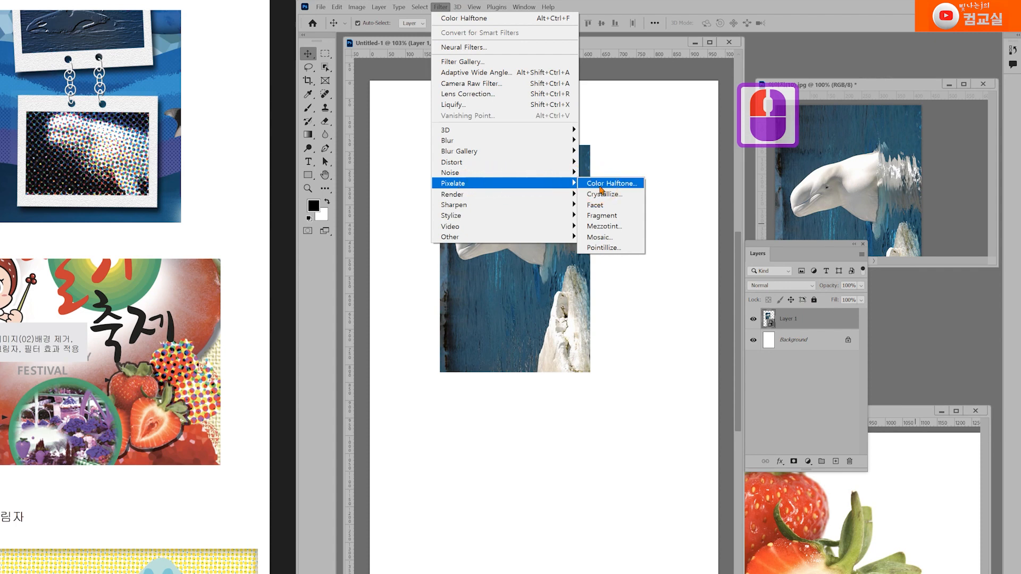
click(601, 190)
drag(632, 205, 631, 253)
click(624, 264)
click(623, 295)
click(622, 313)
click(621, 329)
click(621, 349)
click(621, 331)
click(621, 294)
click(620, 294)
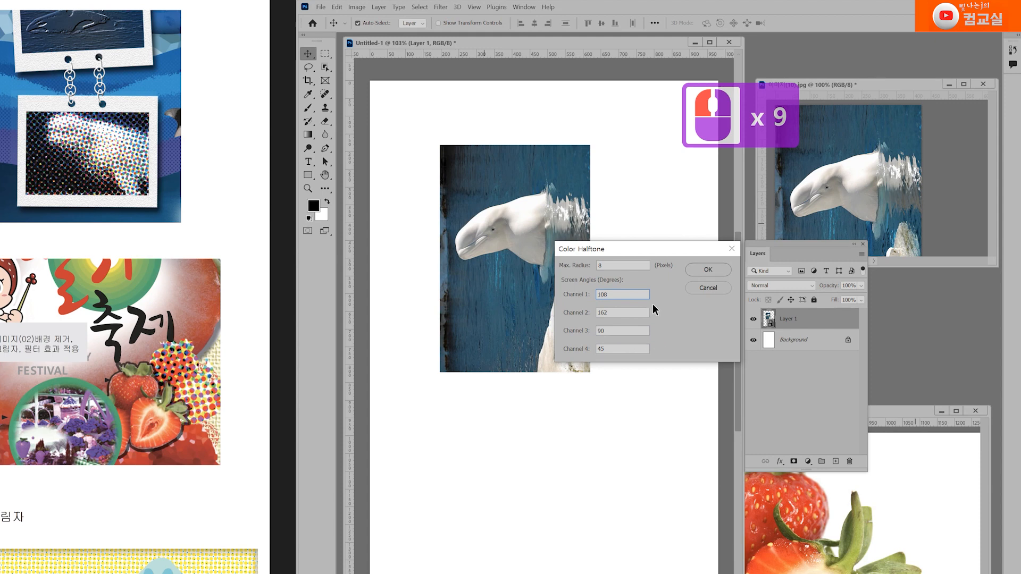
click(590, 268)
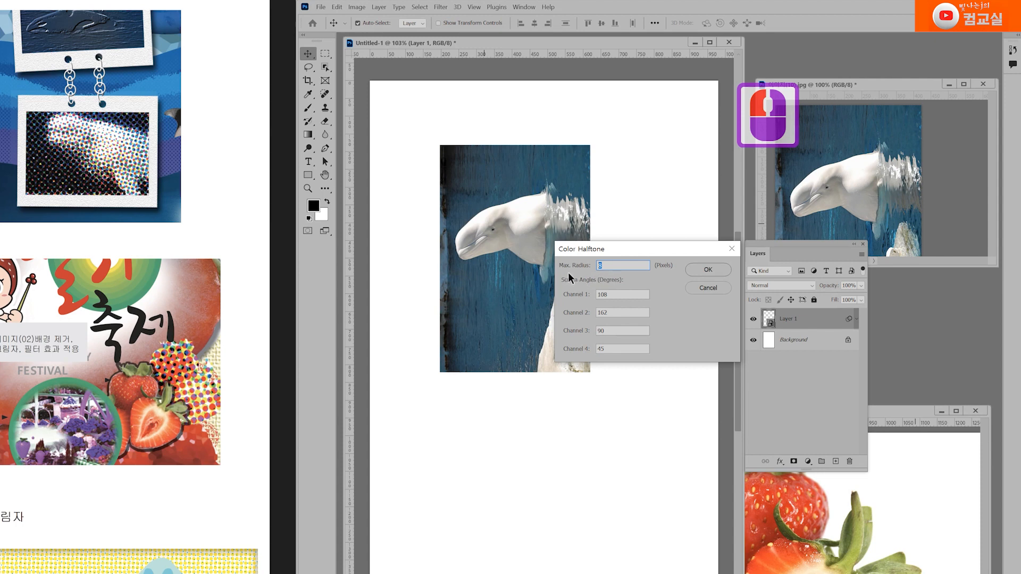
click(609, 265)
click(710, 270)
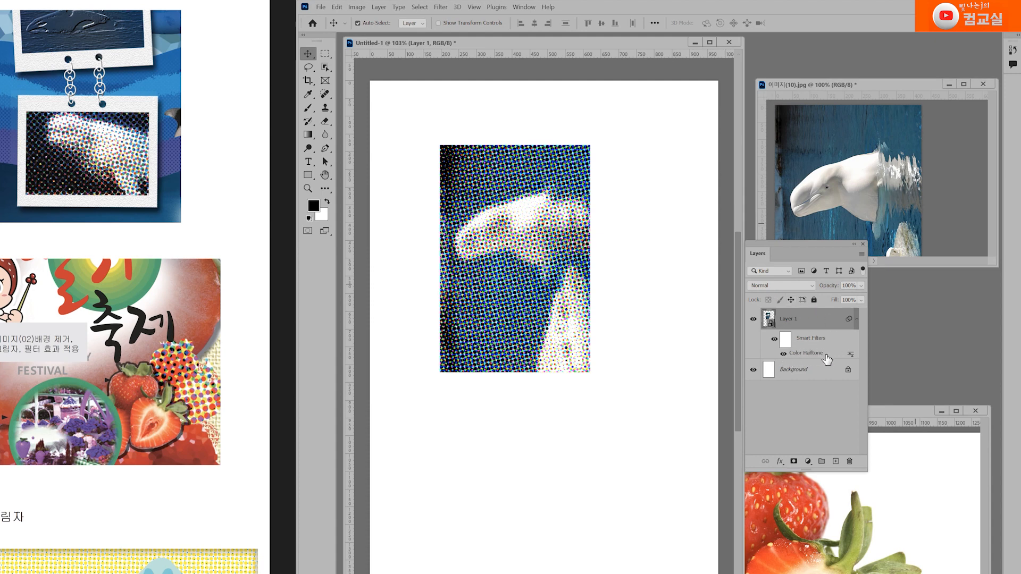
Step: Set the maximum radius of the beluga layer's Color Halftone smart filter to 10 pixels
double_click(817, 355)
double_click(815, 352)
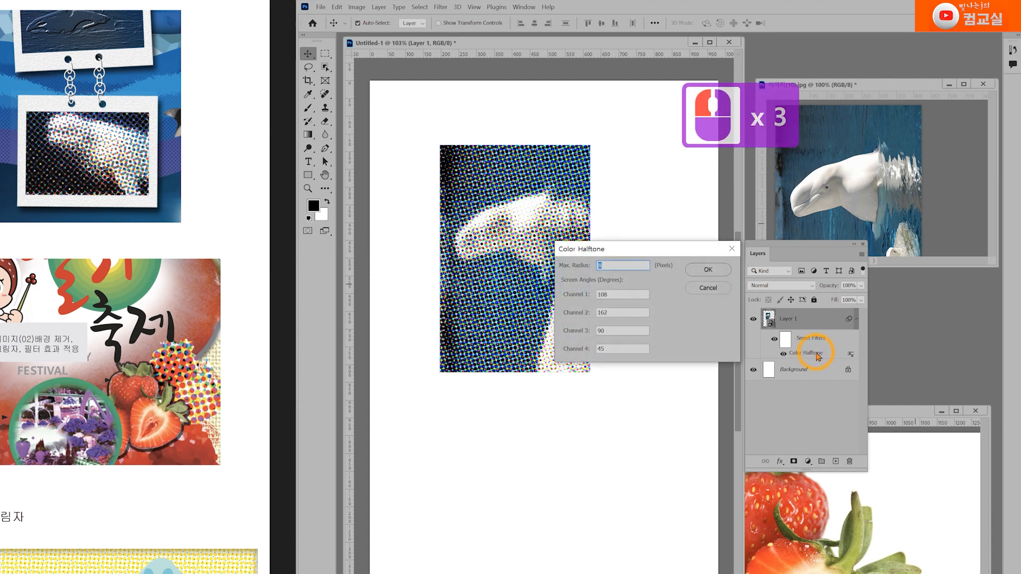
drag(689, 246, 652, 243)
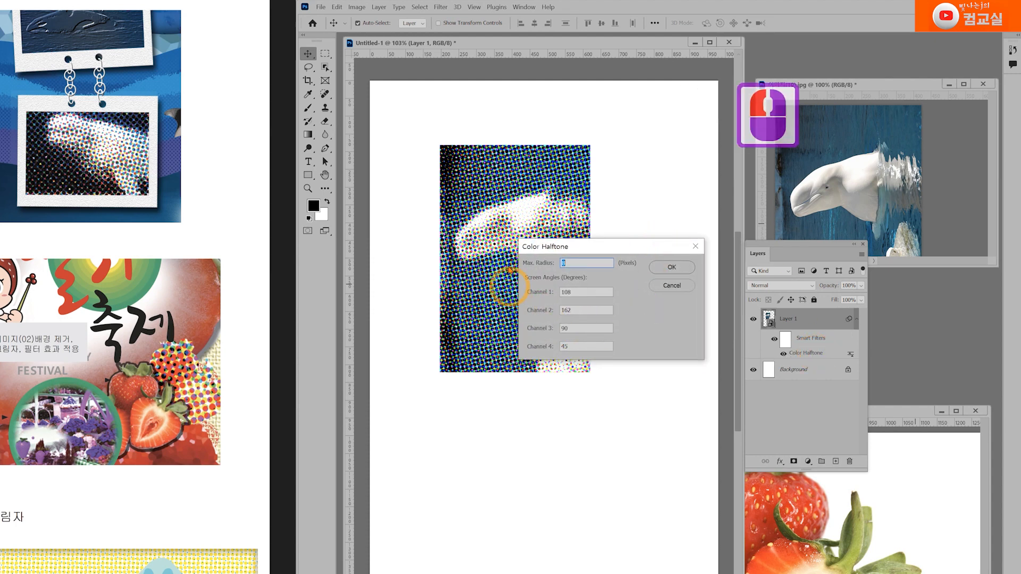
click(534, 268)
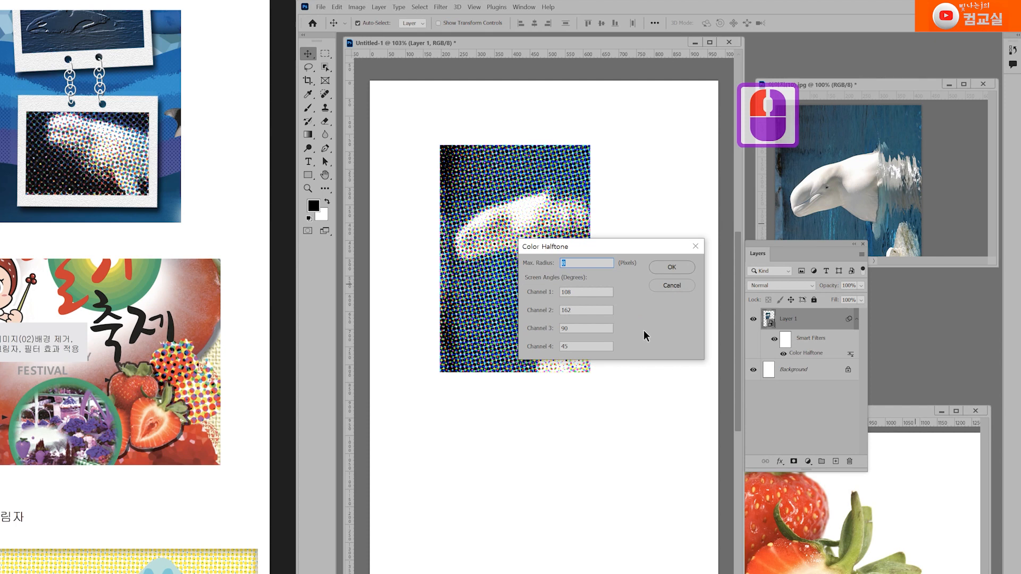
text(10)
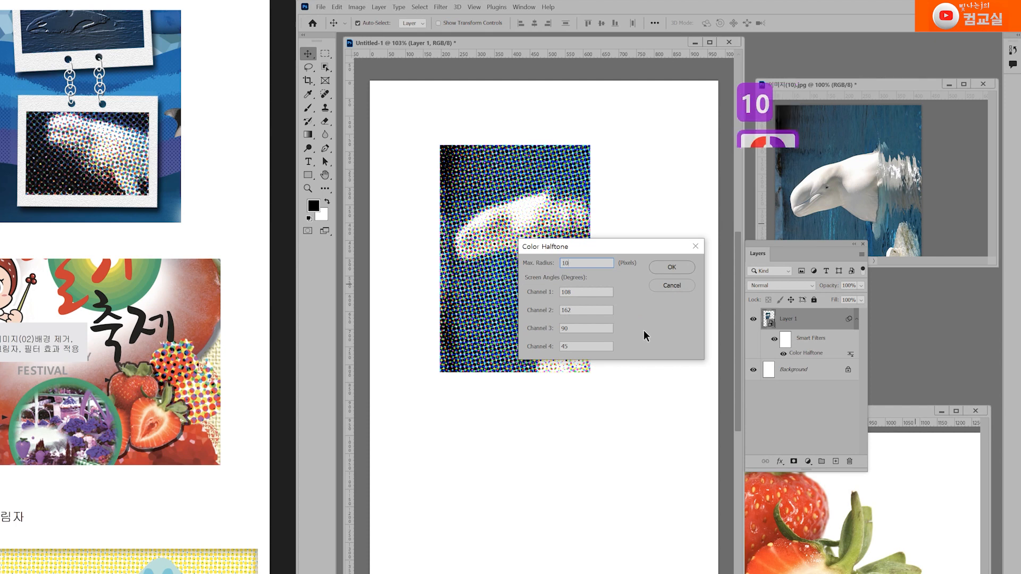
click(664, 267)
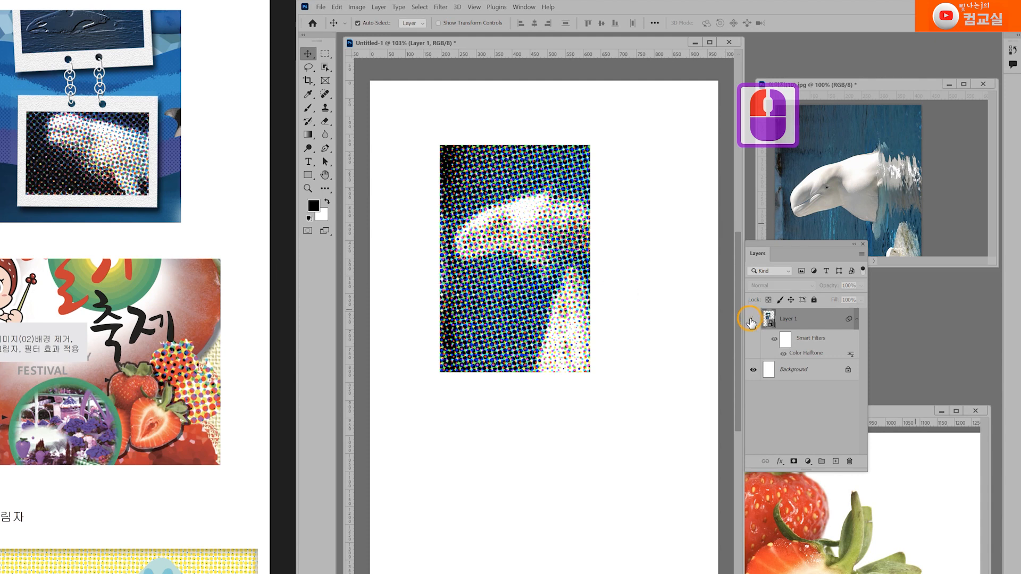
Step: Hide the beluga layer and copy the strawberry image into the Untitled-1 document
click(752, 320)
click(903, 413)
drag(902, 413, 731, 241)
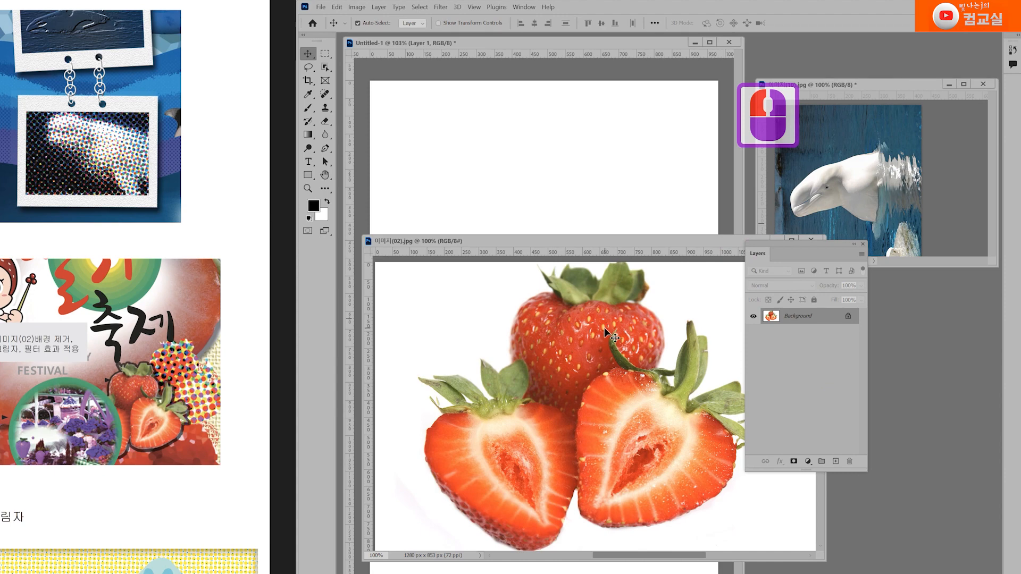
drag(606, 347, 541, 195)
drag(590, 287, 577, 303)
Step: Scale the strawberry layer down to roughly a third of its size and place it toward the right side of the page
key(ctrl+t)
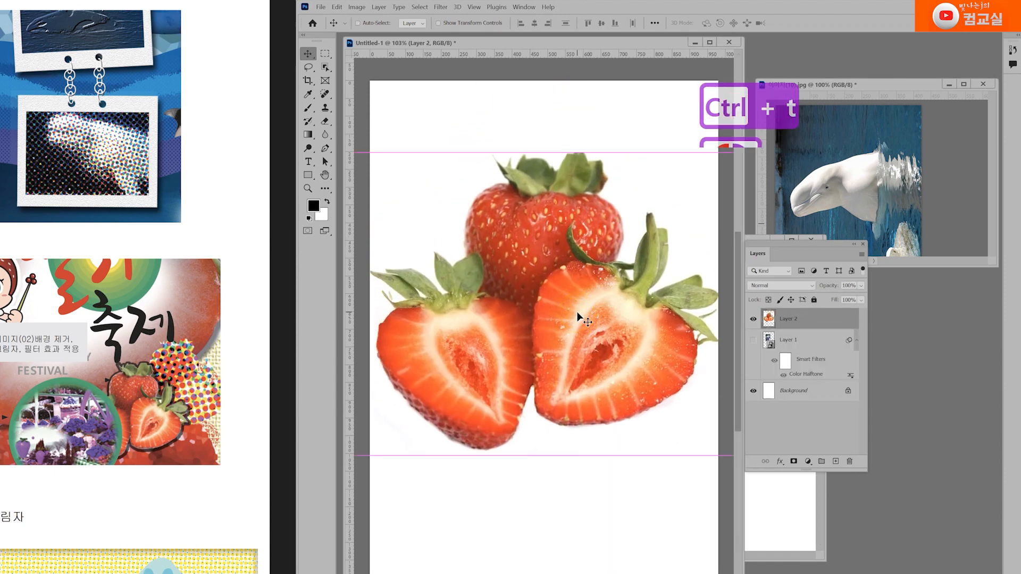
drag(659, 210, 578, 240)
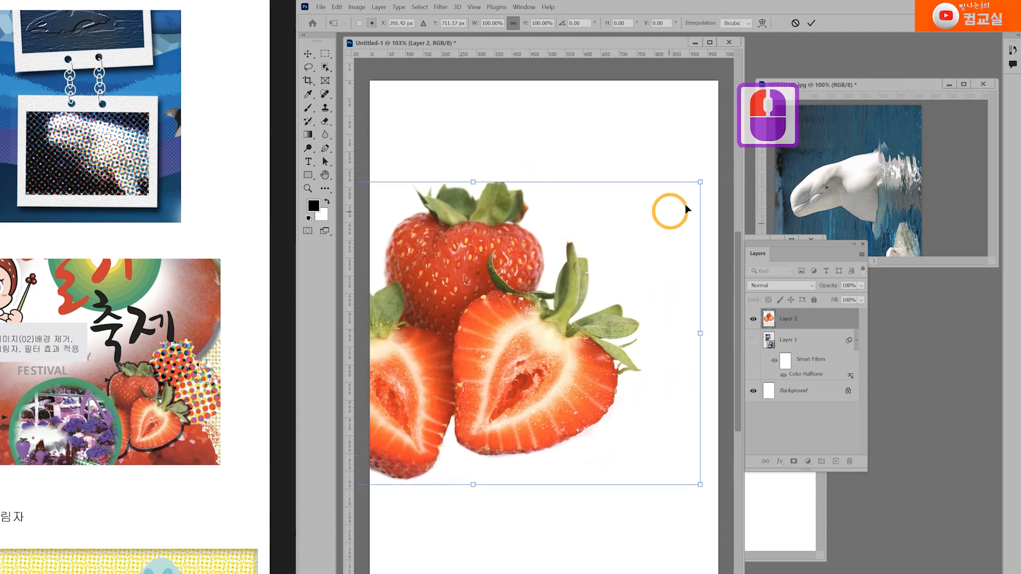
drag(701, 183, 498, 316)
drag(444, 378, 604, 353)
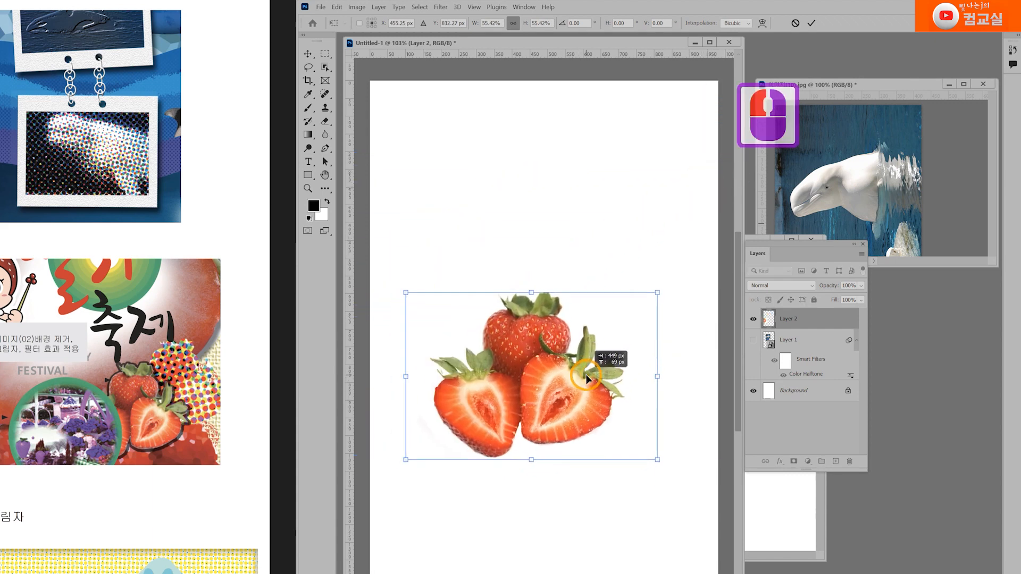
drag(659, 293, 597, 330)
drag(524, 407, 611, 413)
drag(686, 339, 630, 393)
drag(538, 450, 547, 471)
drag(620, 441, 629, 449)
key(Return)
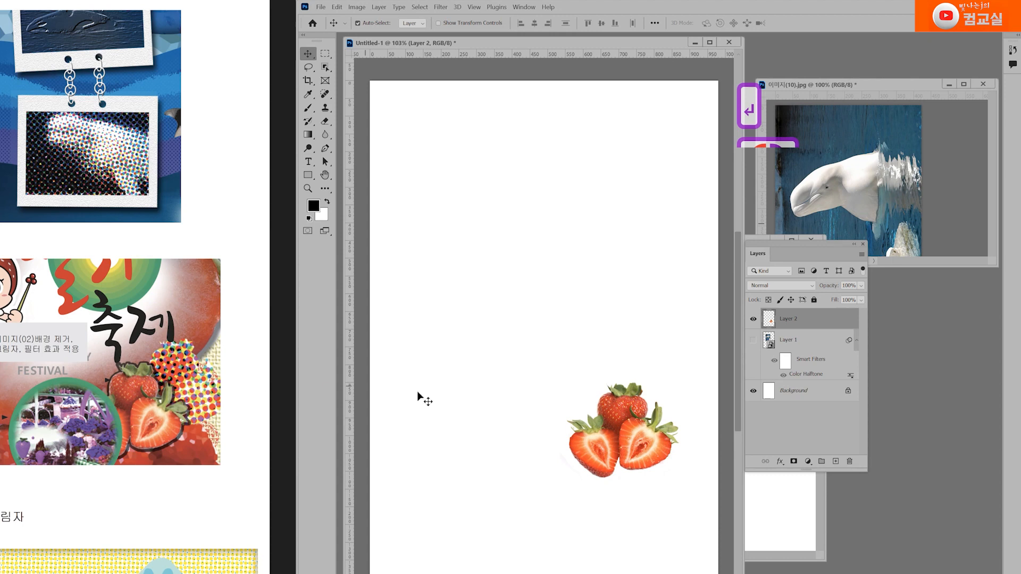
drag(656, 449, 636, 443)
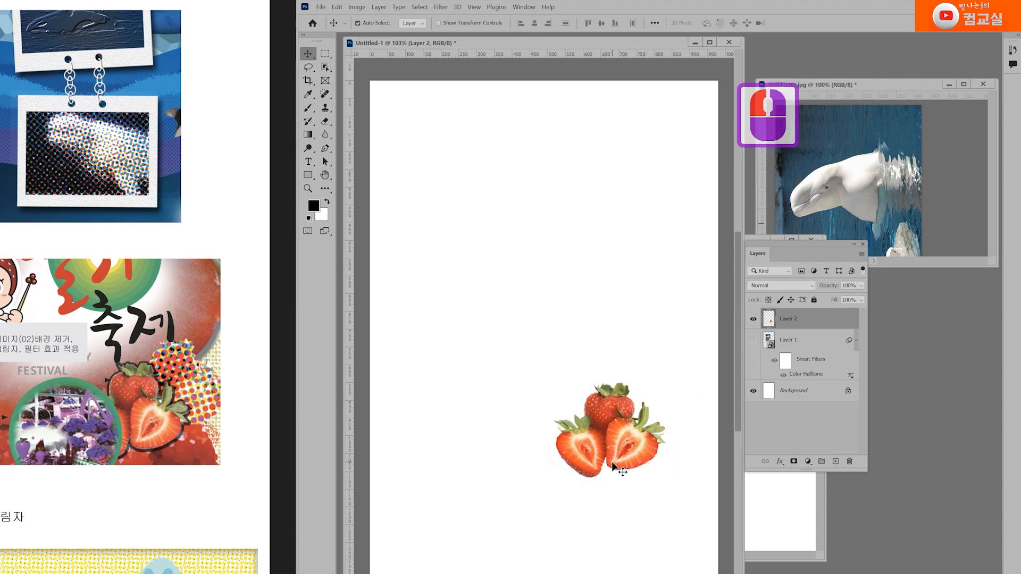
Step: Convert the strawberry layer, Layer 2, to a smart object and keep it selected
right_click(811, 323)
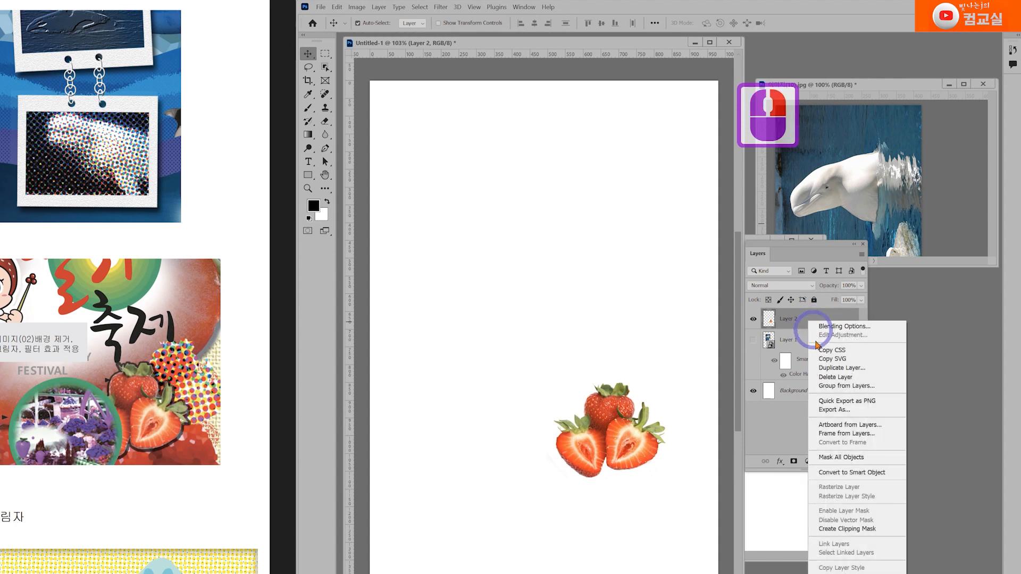
click(862, 473)
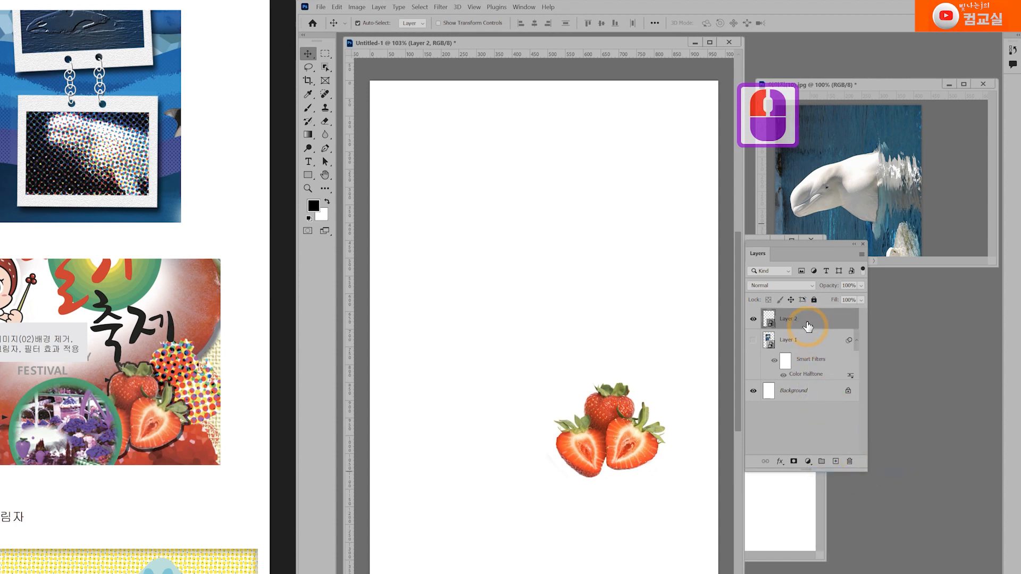
click(806, 320)
Step: Apply the Color Halftone filter to the strawberry layer with a maximum radius of 8 pixels
click(439, 8)
mouse_move(463, 183)
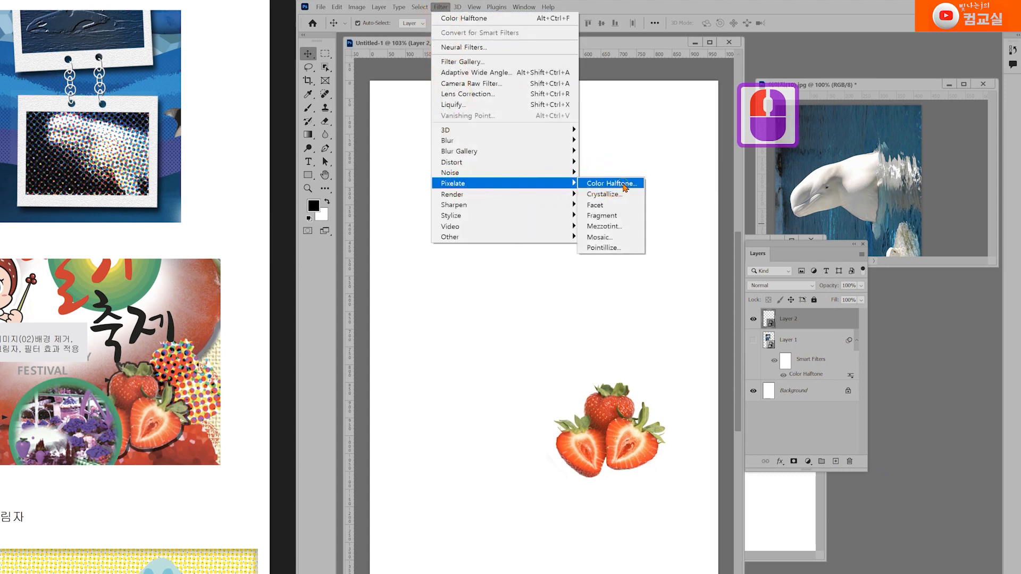
click(611, 183)
drag(633, 245, 631, 223)
click(555, 238)
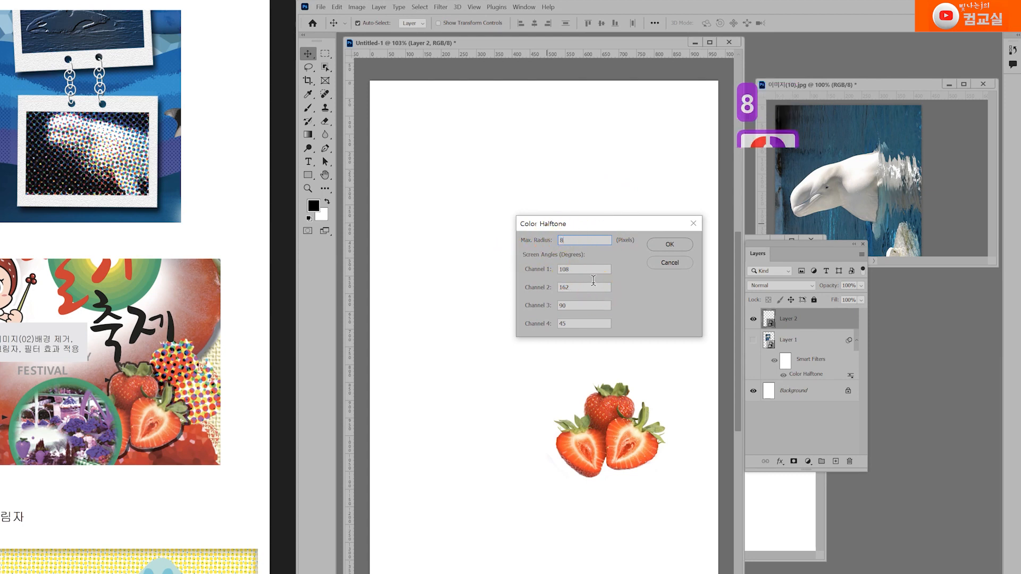
click(671, 245)
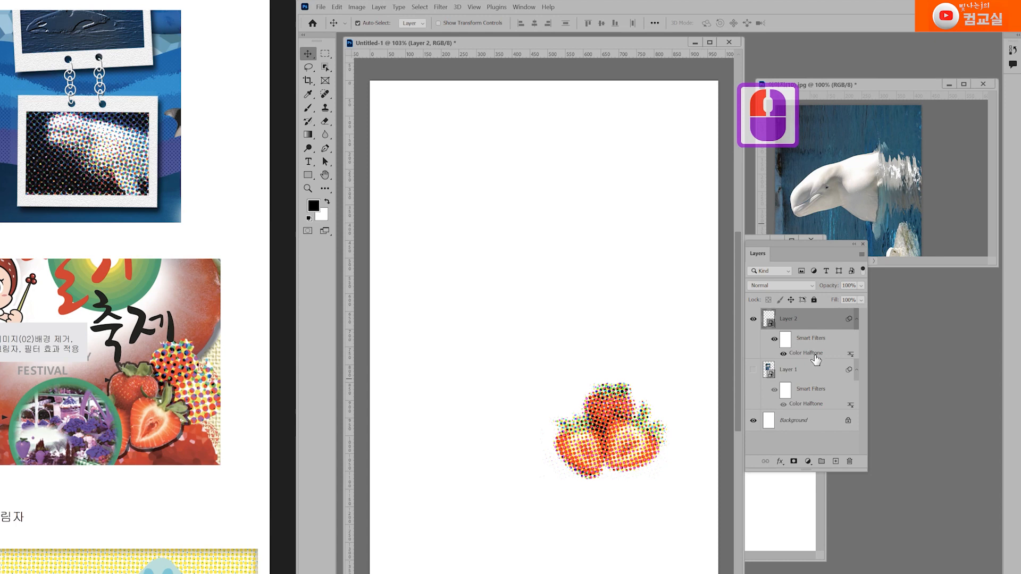
Step: Increase the maximum radius of the strawberry layer's Color Halftone smart filter for larger dots
double_click(811, 353)
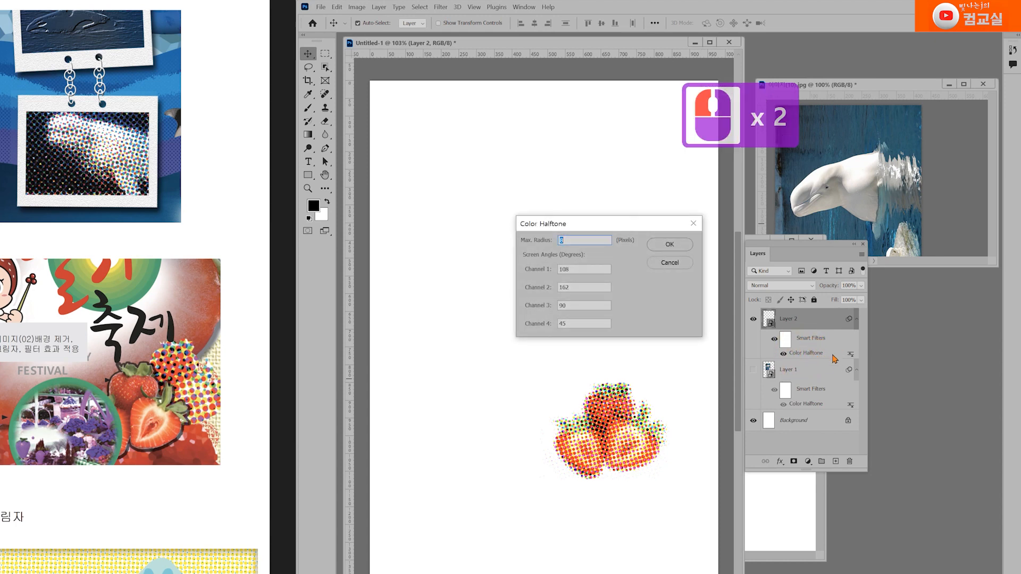
click(584, 313)
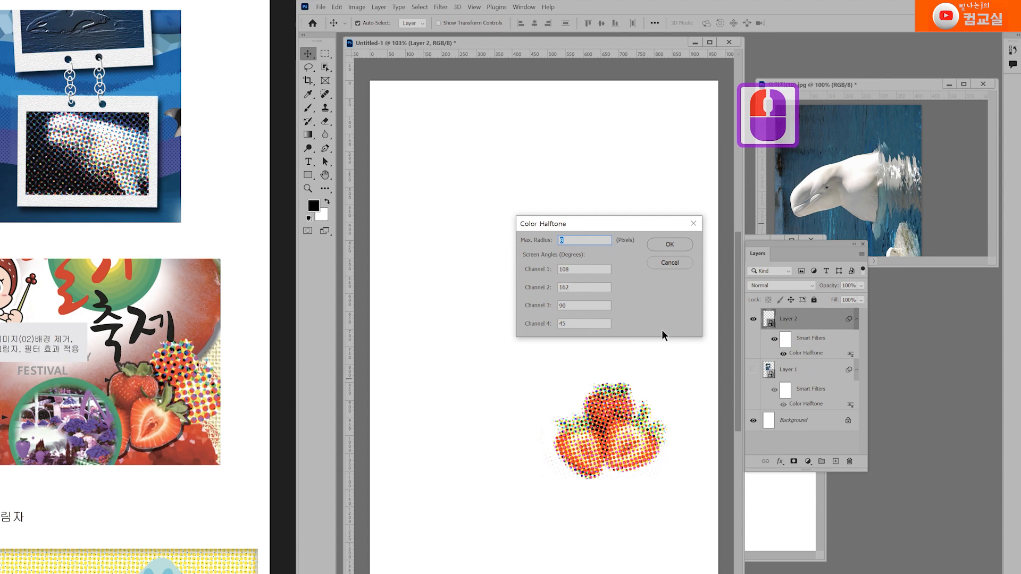
click(669, 244)
click(677, 473)
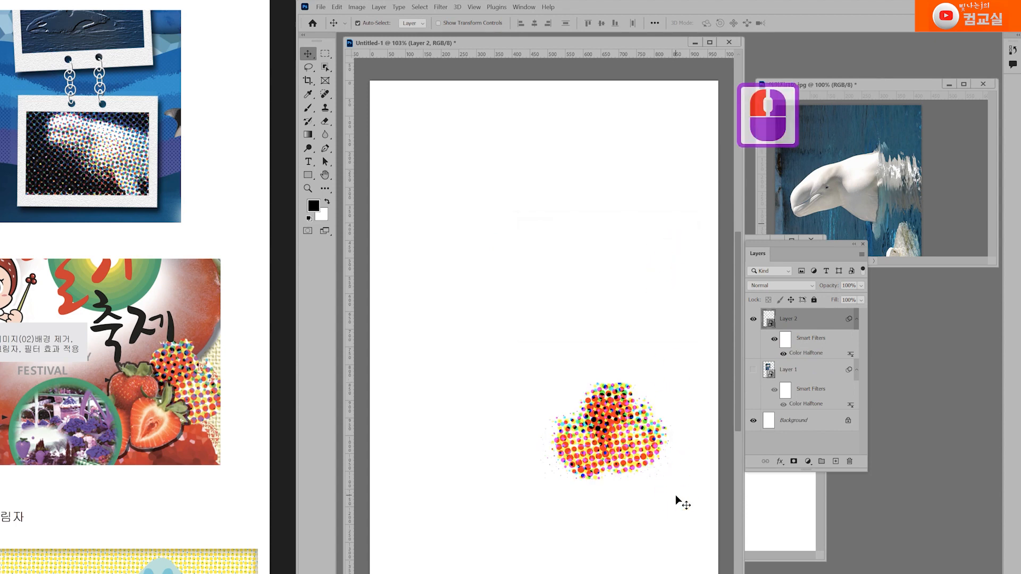
Step: Reopen the strawberry layer's Color Halftone smart filter and apply a different maximum radius
click(812, 353)
double_click(813, 353)
click(522, 249)
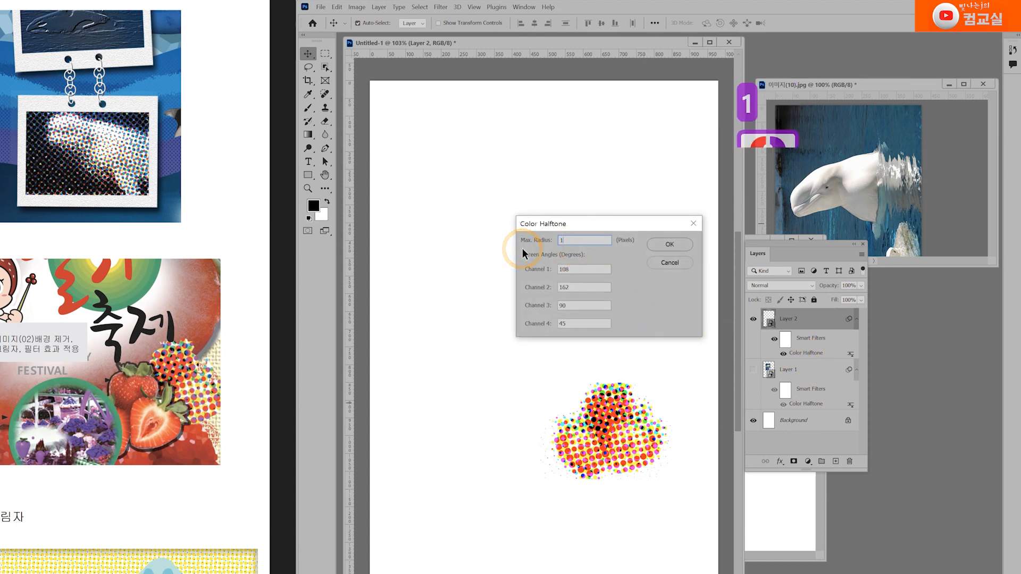
click(669, 244)
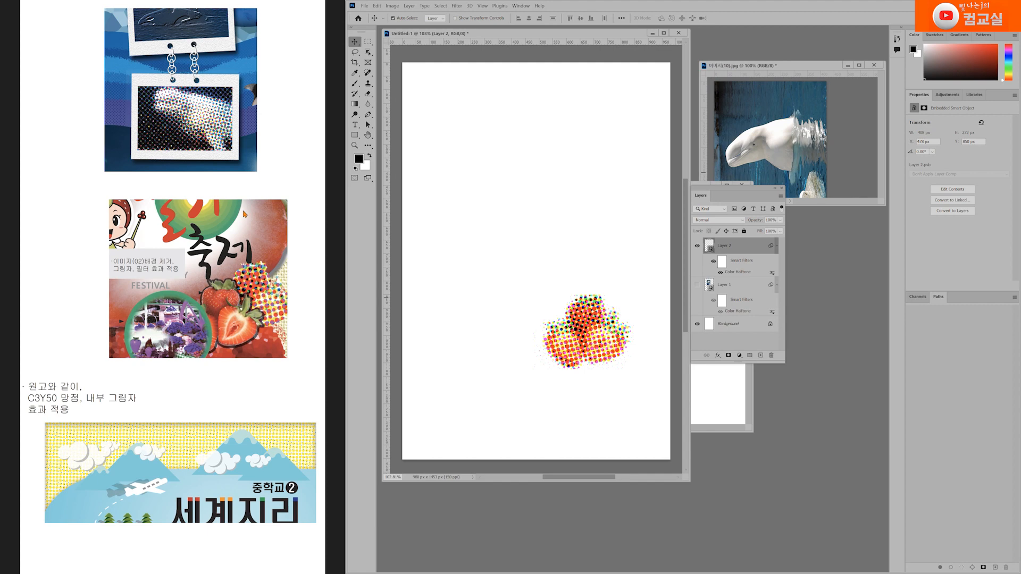
Step: Hide the strawberry layer and examine the yellow dotted background of the C3Y50 mountain reference up close
click(697, 245)
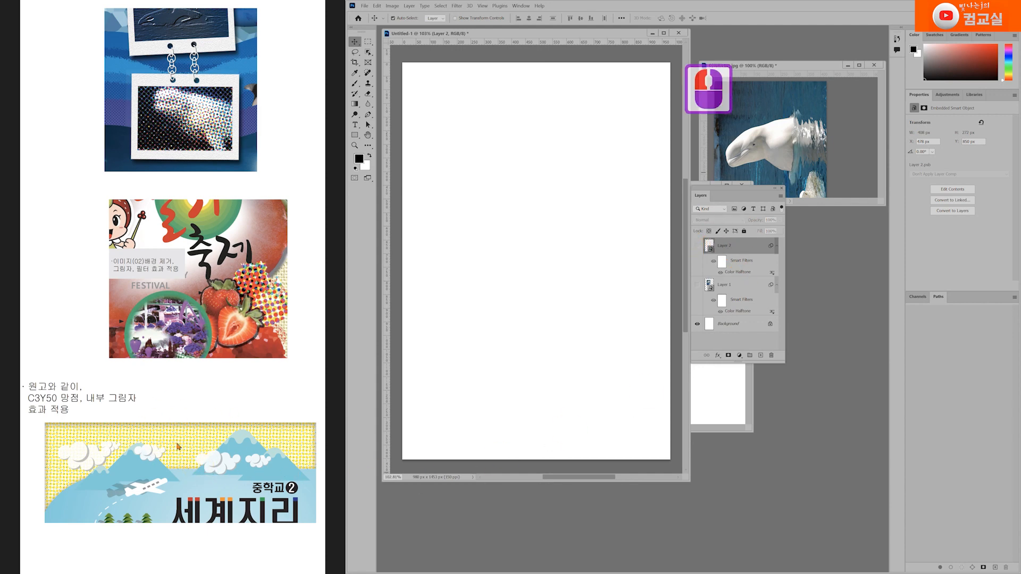
scroll(185, 464, up, 3)
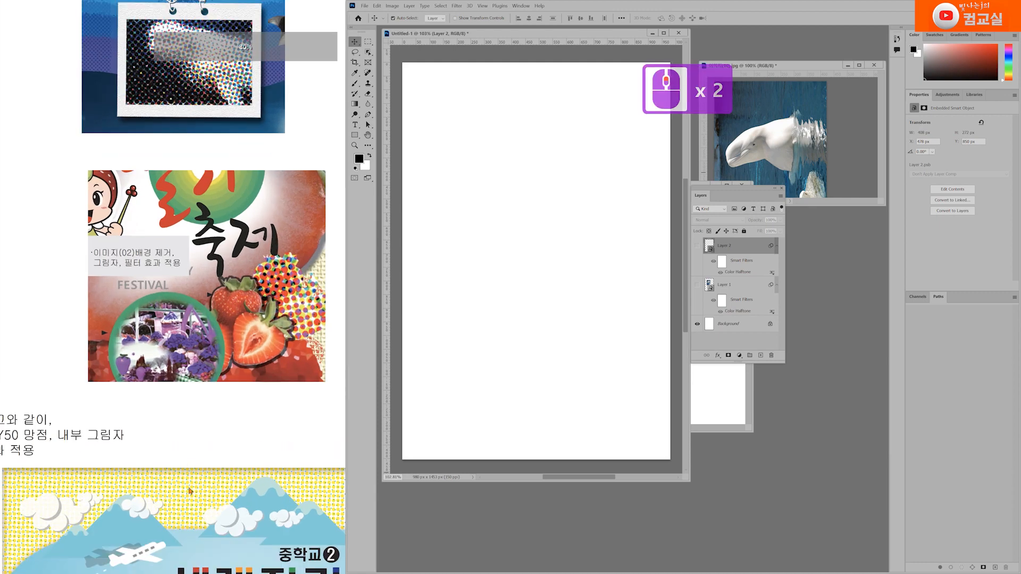
scroll(210, 438, down, 3)
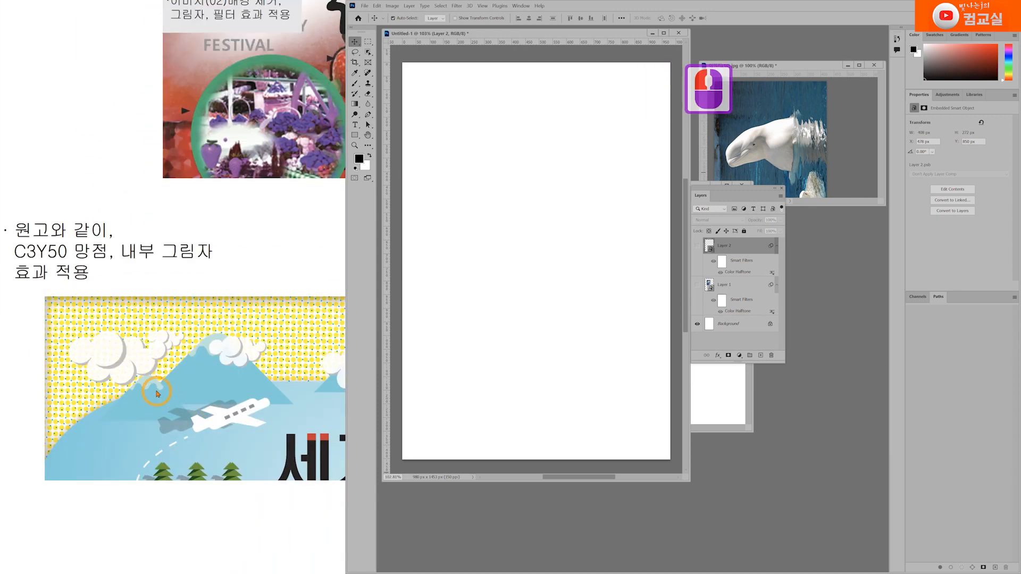
scroll(159, 387, up, 3)
scroll(185, 382, up, 2)
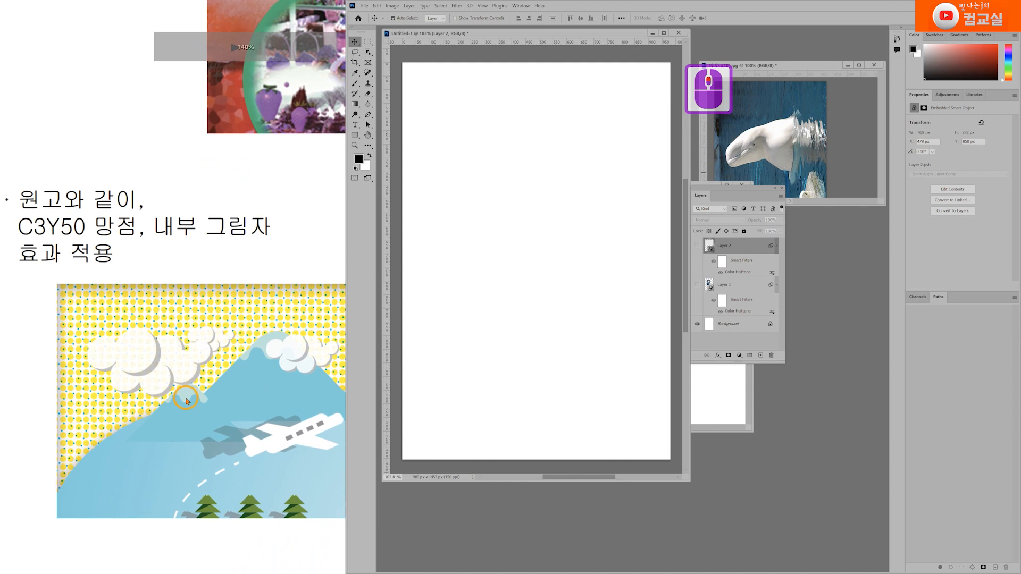
drag(191, 383, 172, 296)
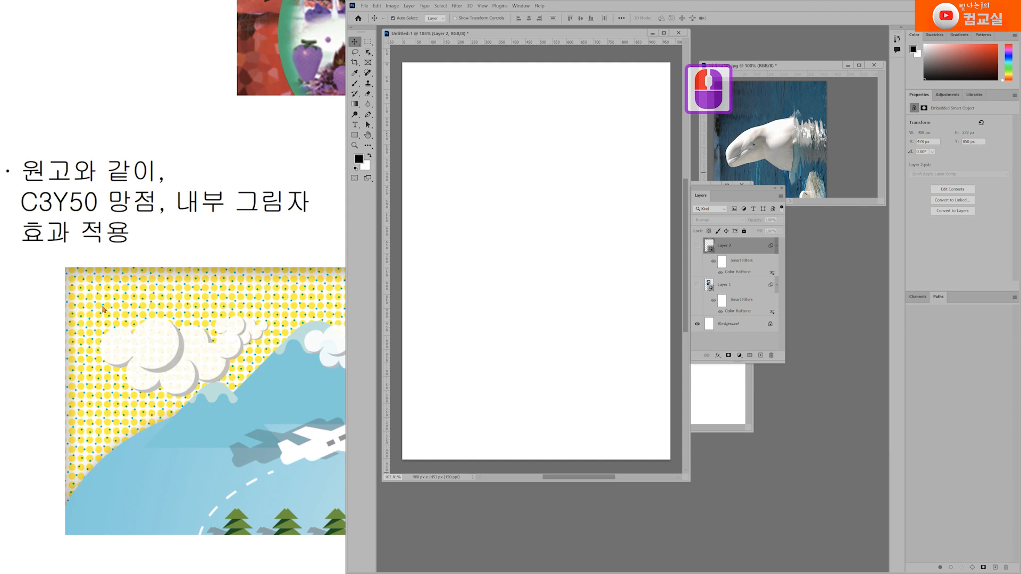
Step: Delete both image layers, Layer 2 and Layer 1, leaving only the white background
click(759, 249)
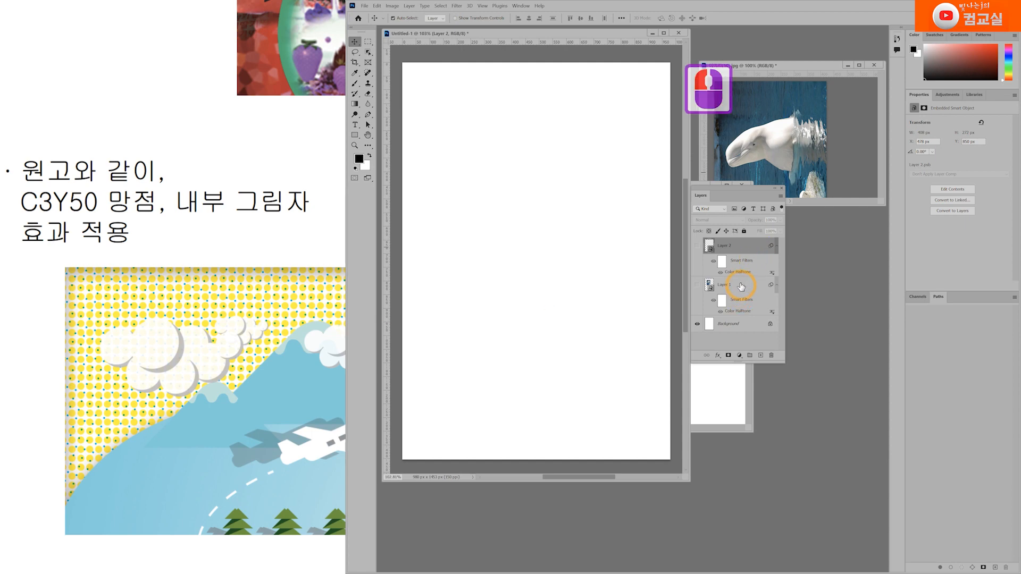
shift+click(741, 286)
key(Delete)
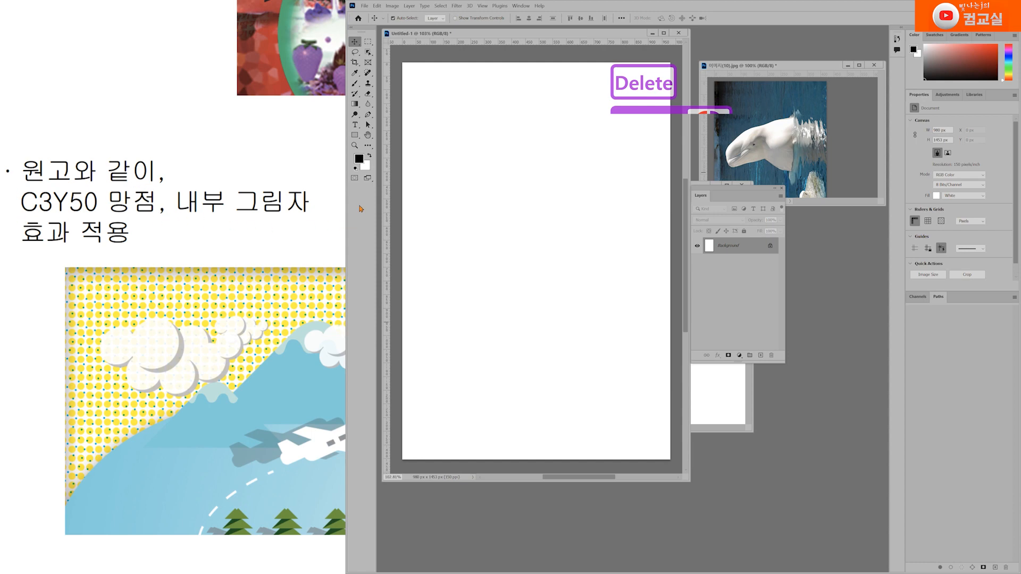
Step: Set the foreground color to C 3, M 0, Y 50, K 0
click(359, 159)
double_click(589, 242)
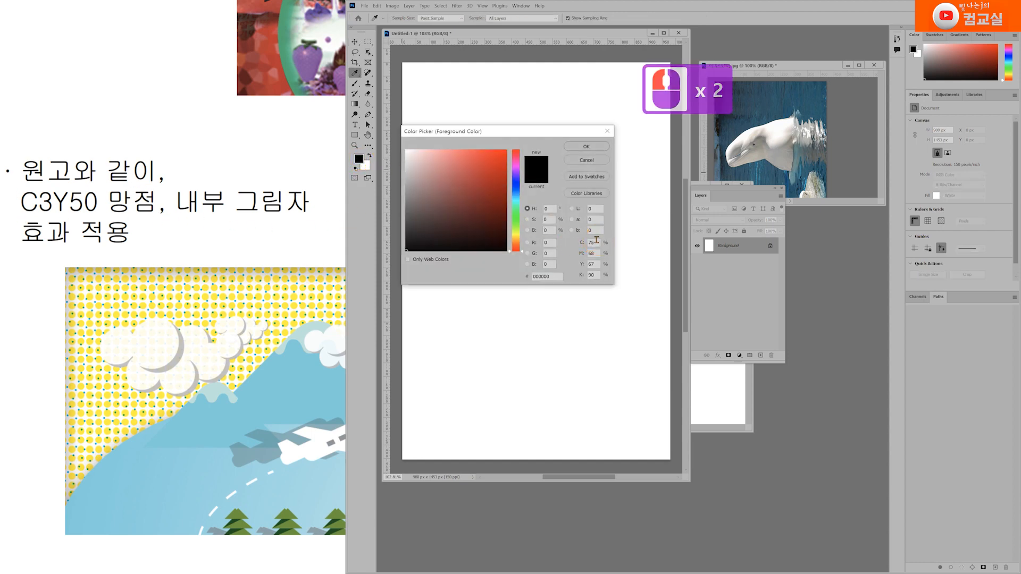
text(3)
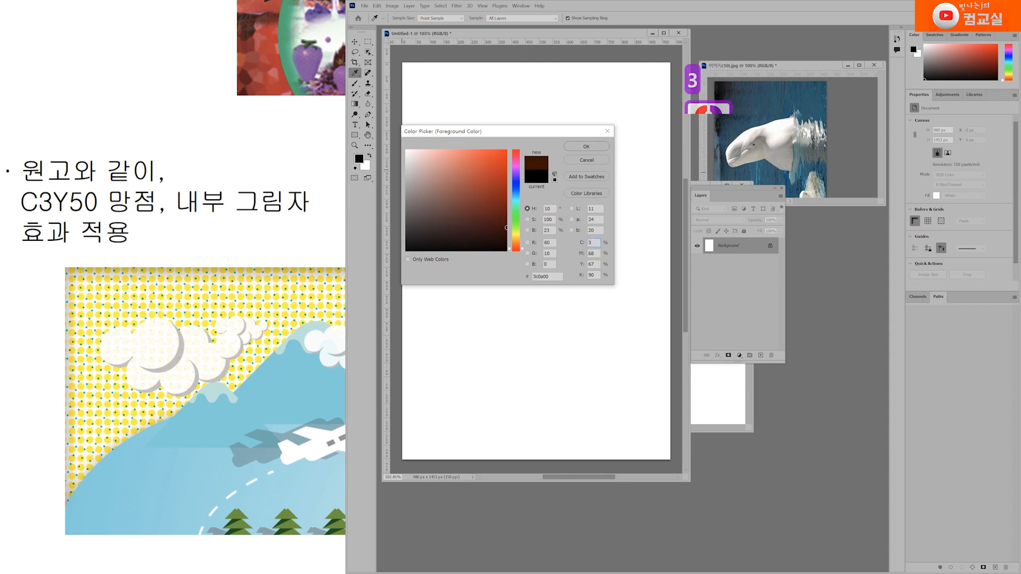
key(Tab)
text(0)
key(Tab)
text(5)
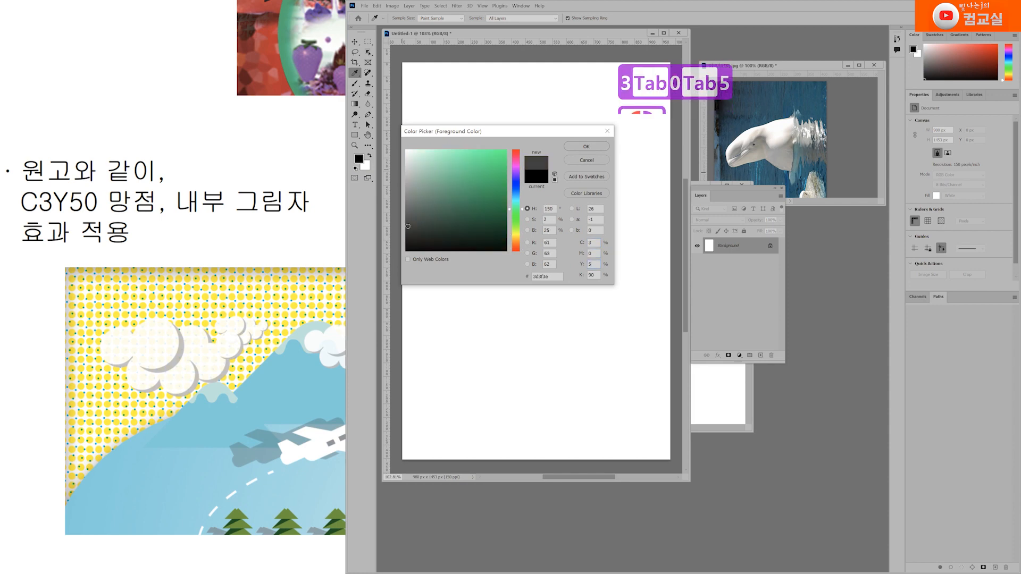
text(0)
key(Tab)
text(0)
key(Return)
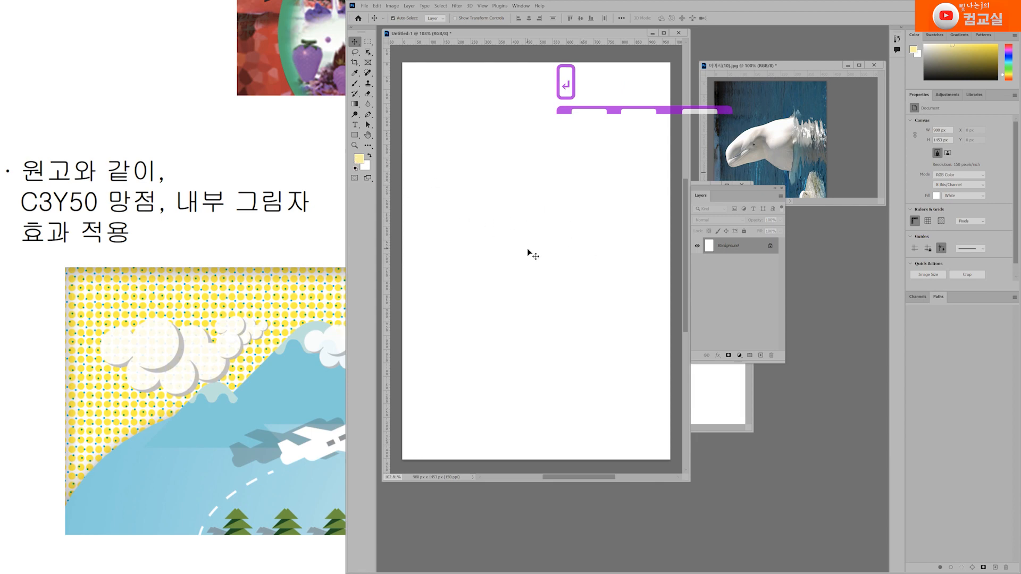
Step: Undo the fill on the Background and instead fill a new layer above it with the pale yellow foreground color
key(alt+Delete)
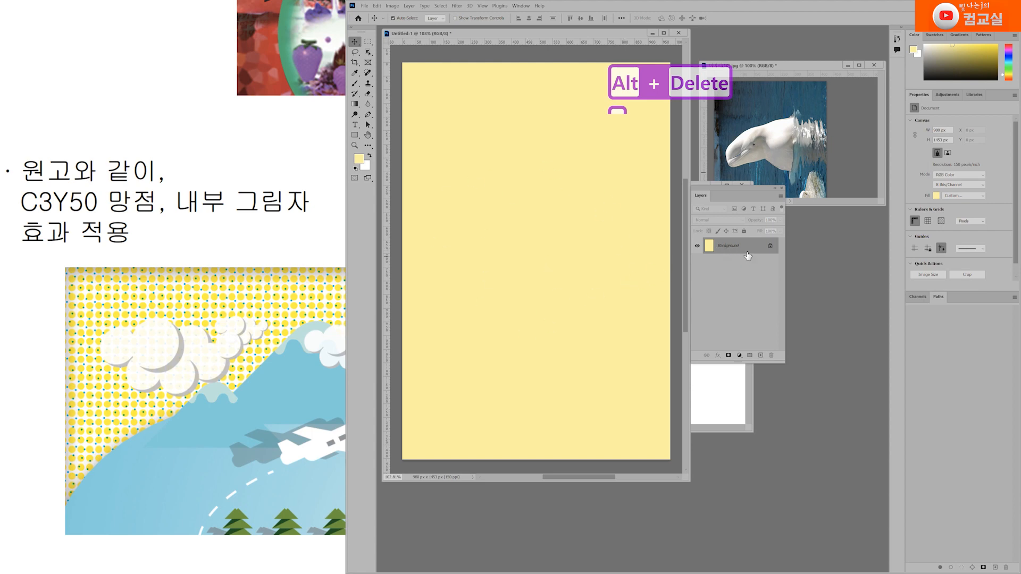
key(ctrl+z)
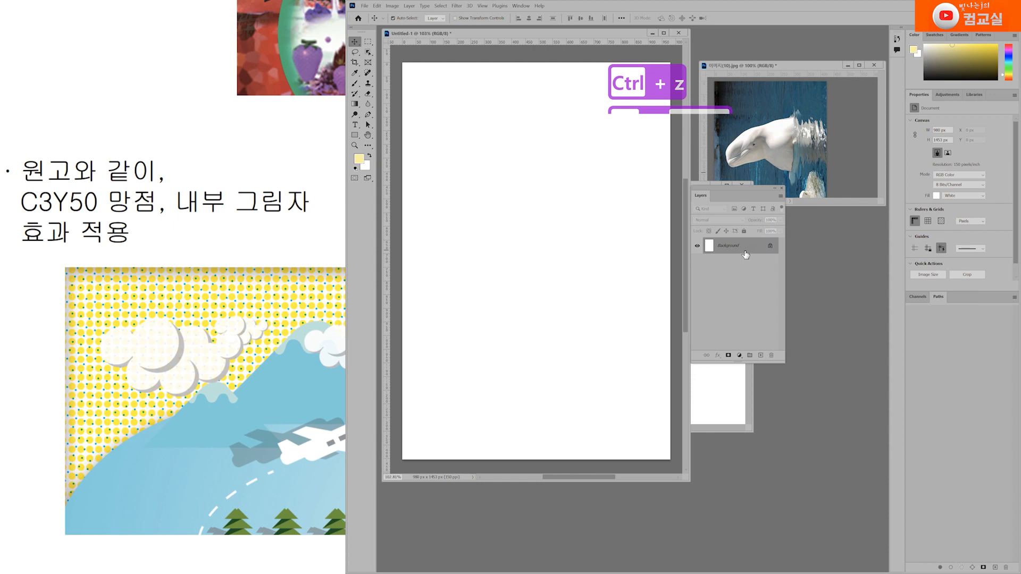
click(760, 355)
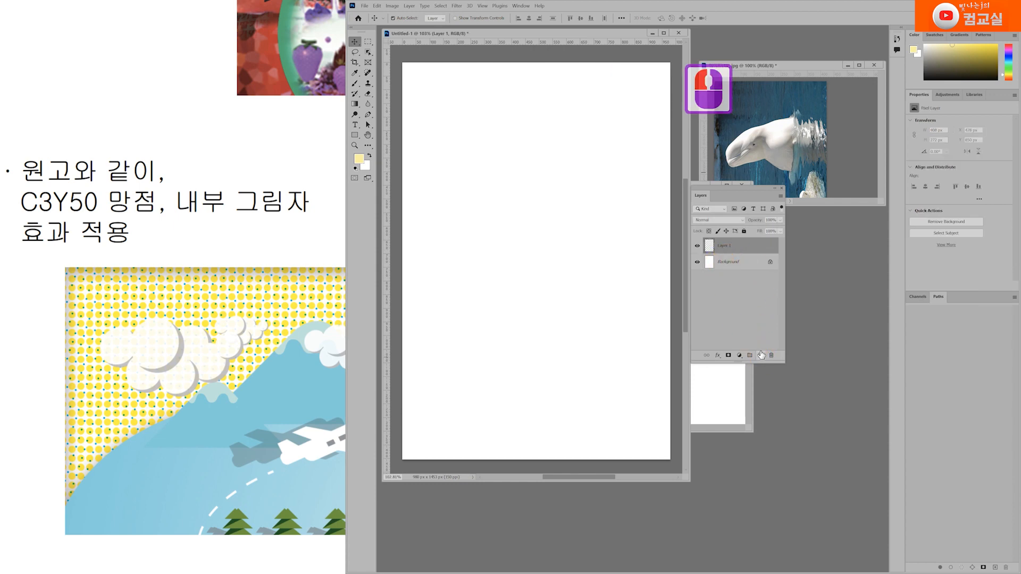
key(alt+Delete)
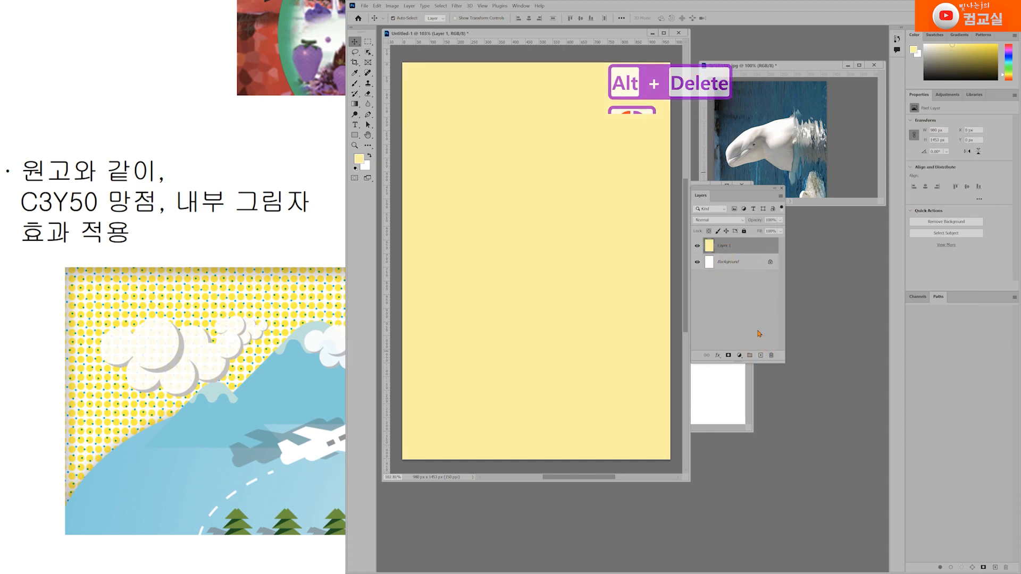
click(697, 246)
click(696, 245)
click(697, 245)
click(697, 246)
Step: Convert the yellow-filled Layer 1 to a smart object
click(738, 249)
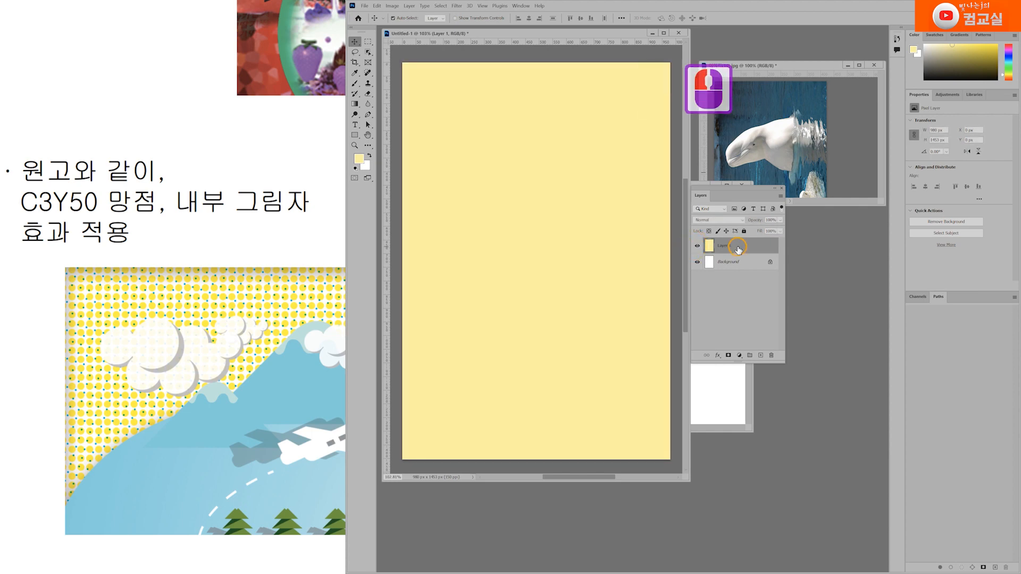
right_click(732, 247)
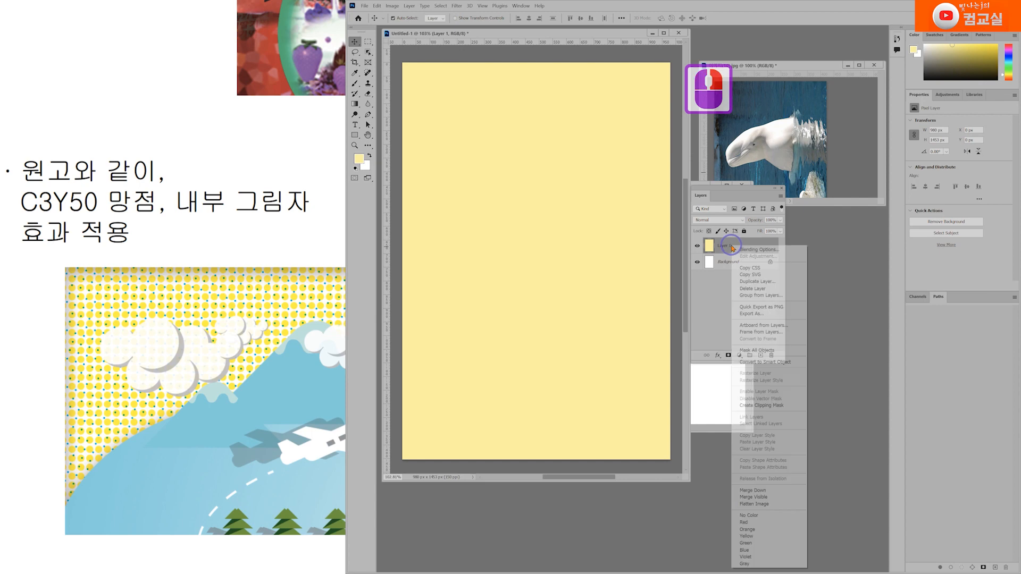
click(767, 363)
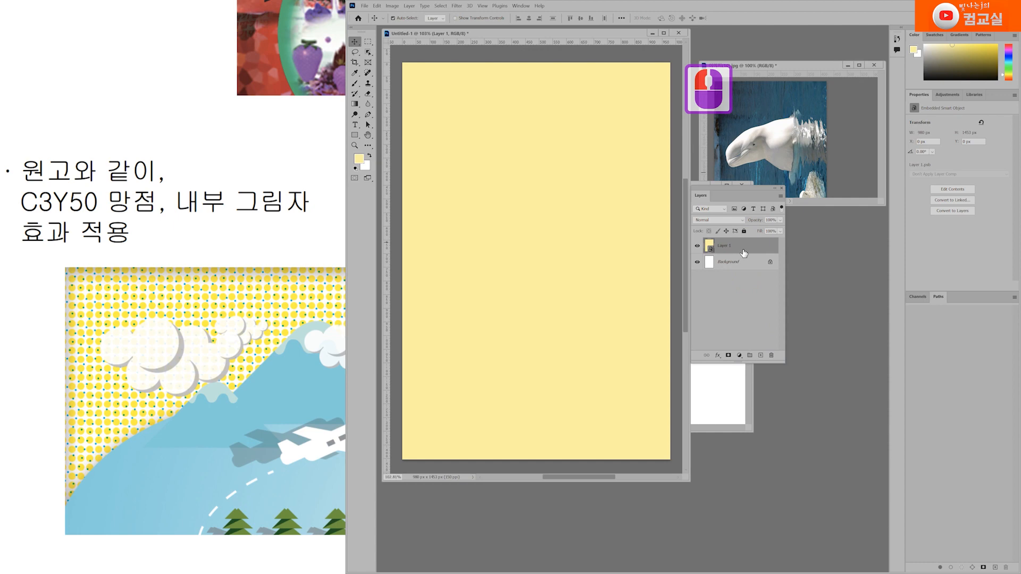
Step: Apply the Color Halftone filter to the yellow layer with a maximum radius of 8 pixels
click(458, 6)
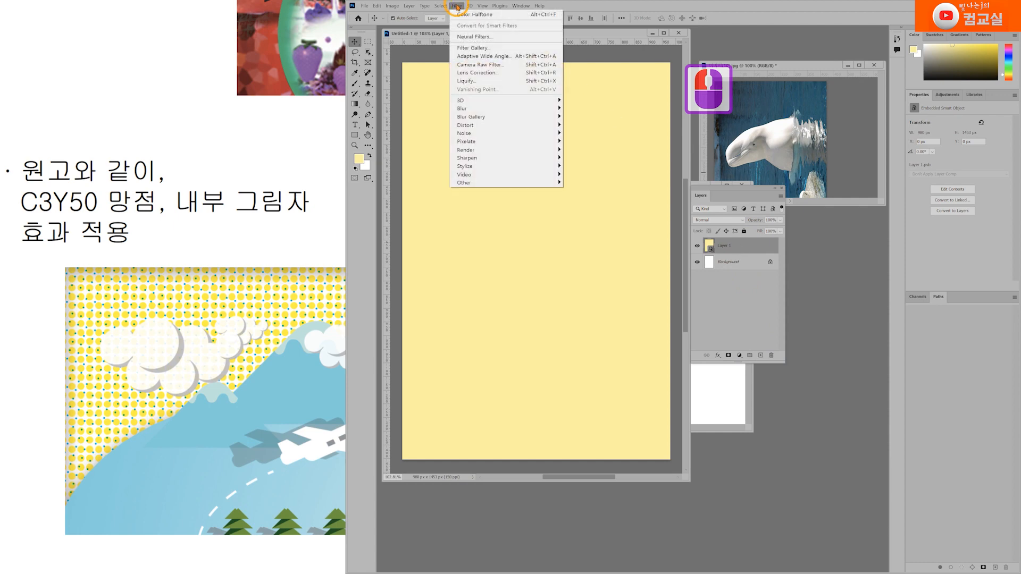
mouse_move(478, 143)
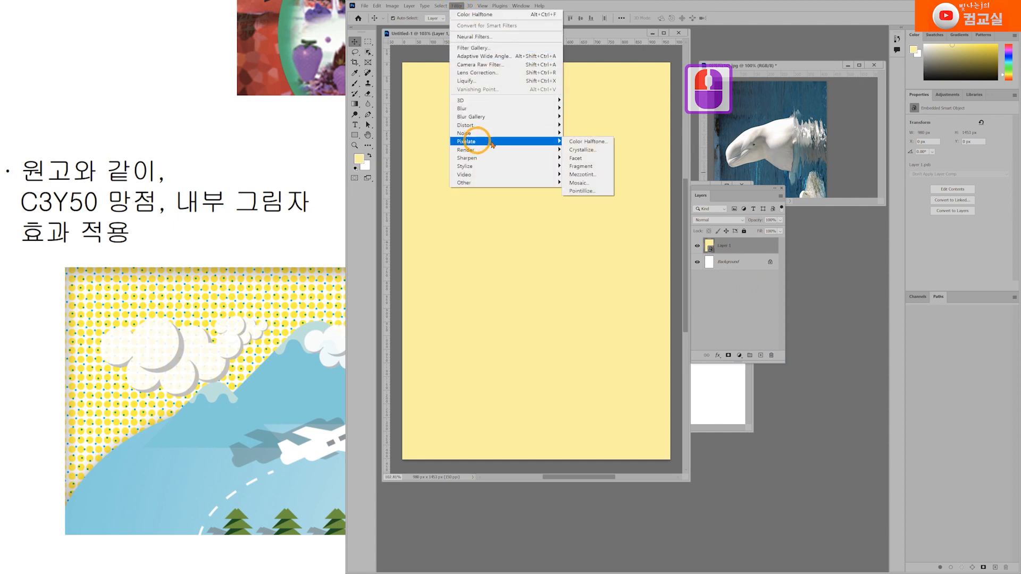
click(594, 142)
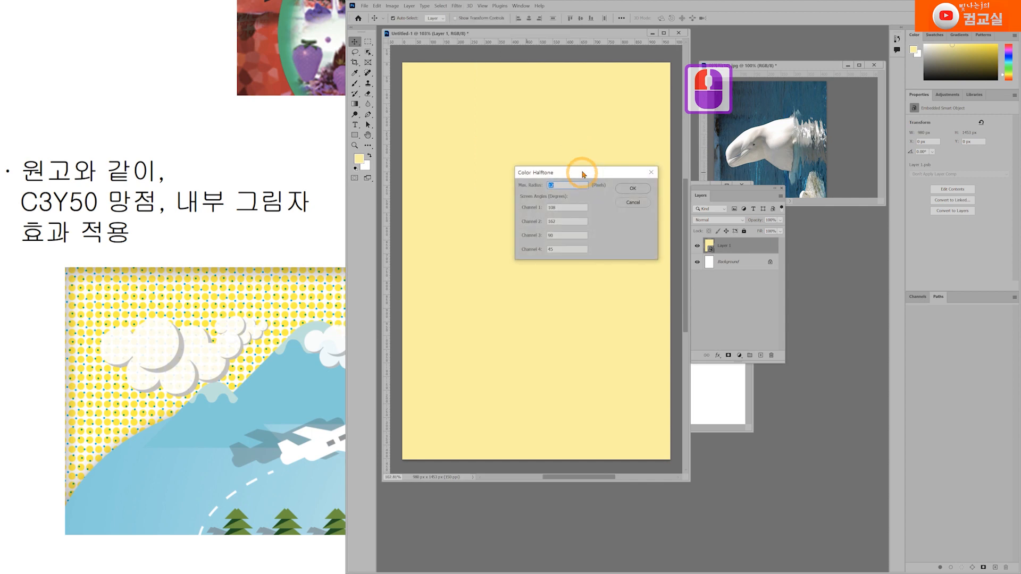
double_click(597, 226)
text(8)
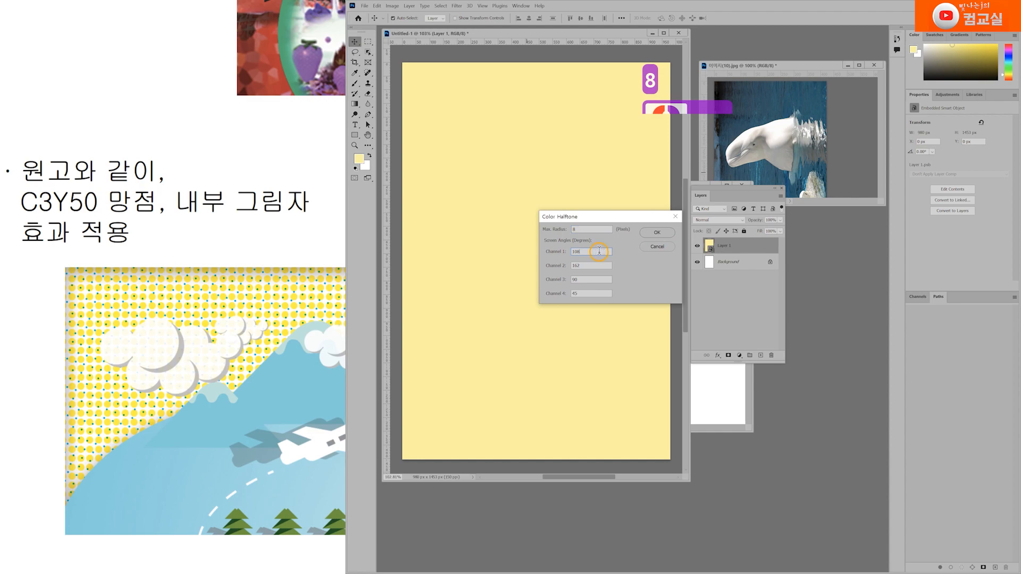
click(657, 232)
Step: Inspect the yellow layer's dots and set its Color Halftone maximum radius to 15 pixels
key(z)
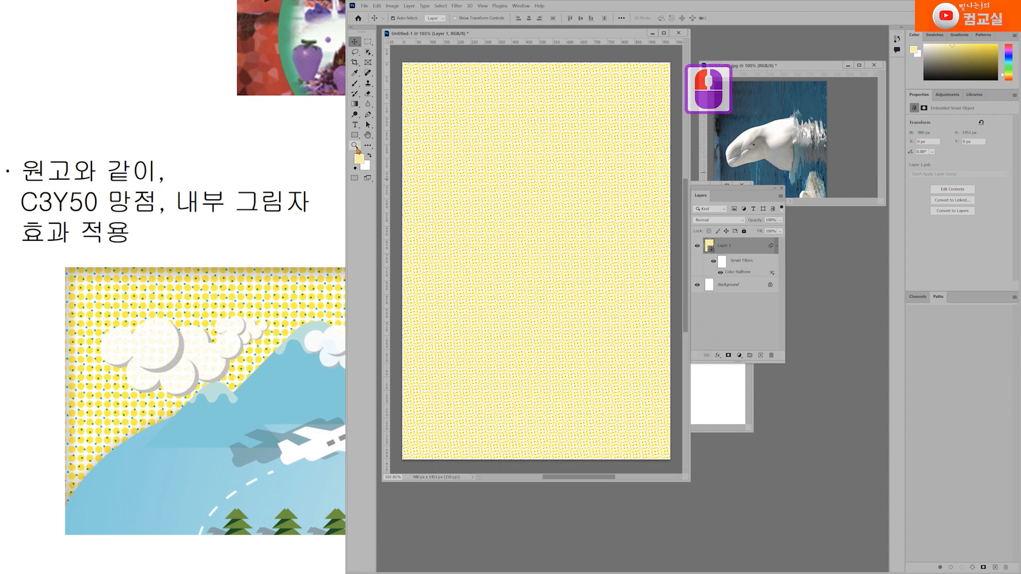
click(416, 83)
drag(416, 83, 416, 82)
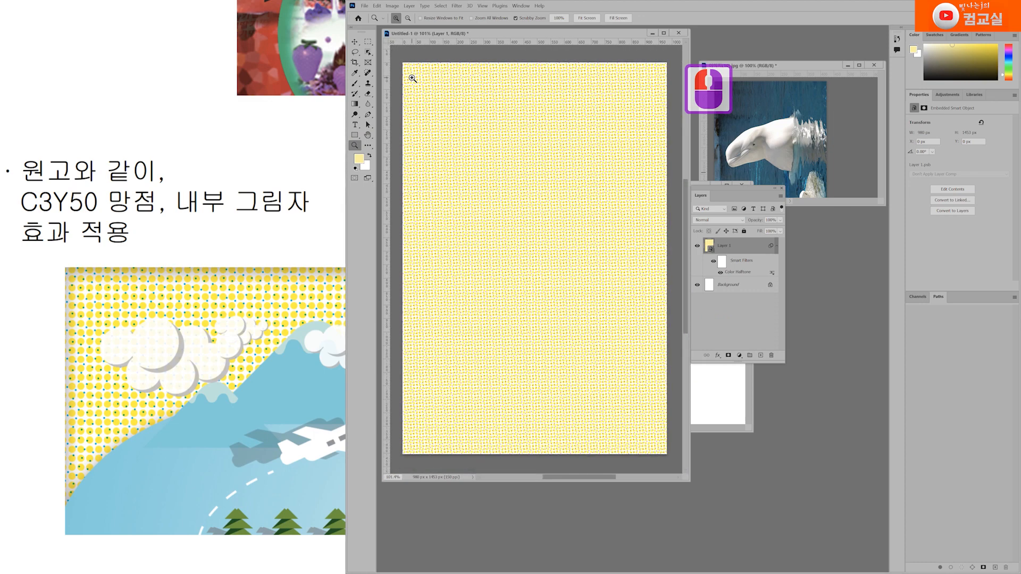
drag(413, 76, 441, 105)
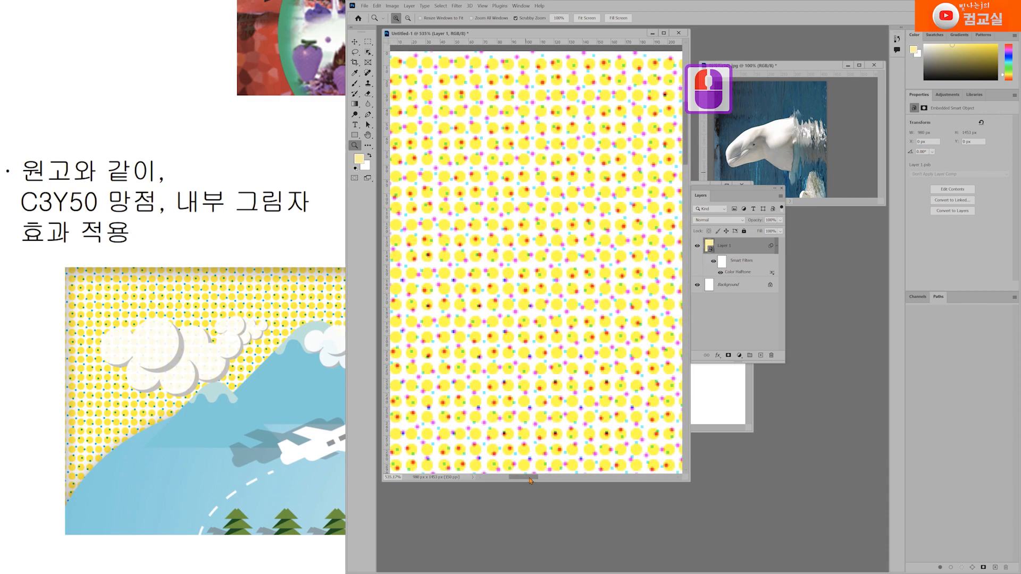
drag(530, 480, 528, 480)
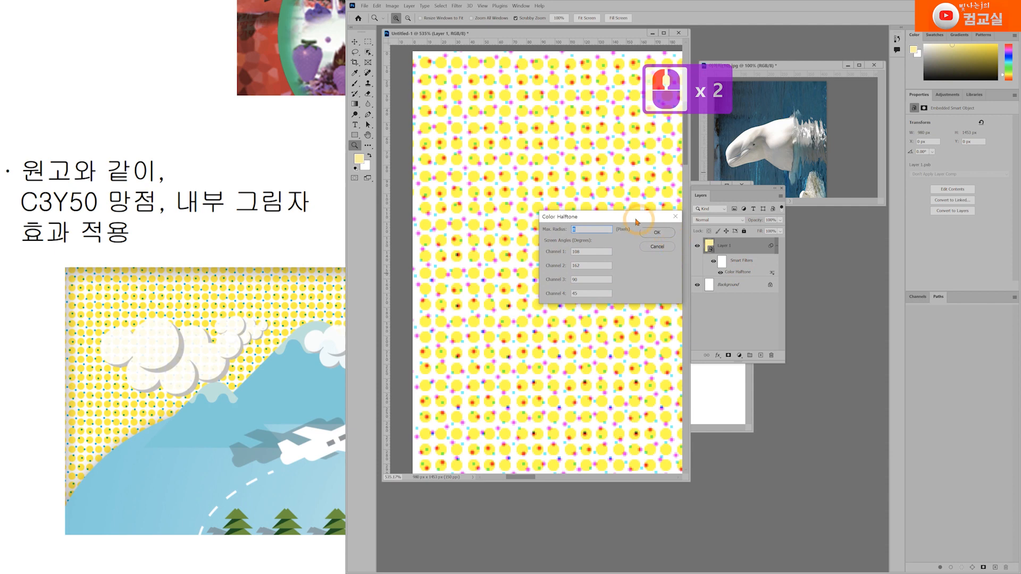
drag(630, 220, 616, 214)
double_click(574, 224)
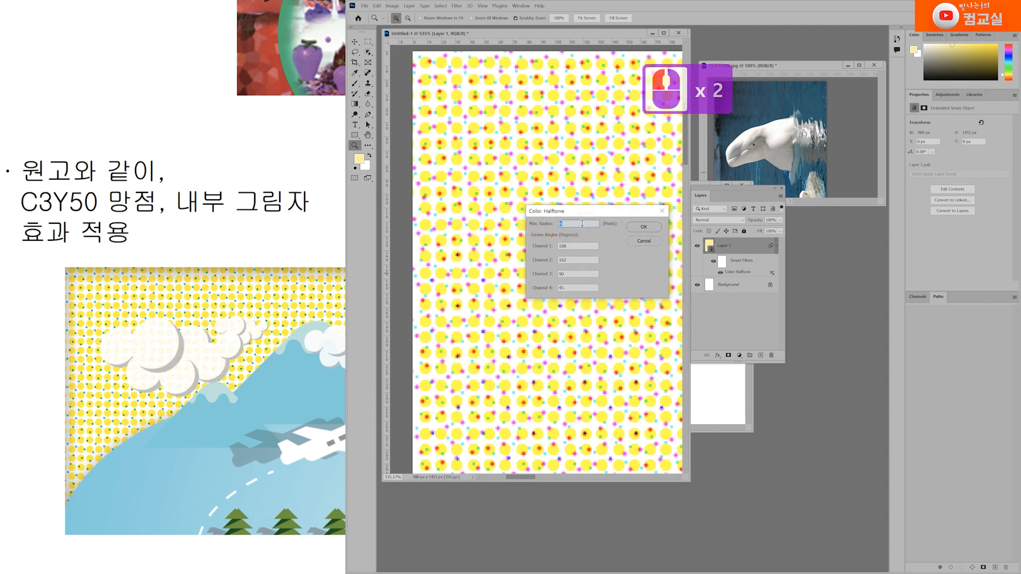
text(15)
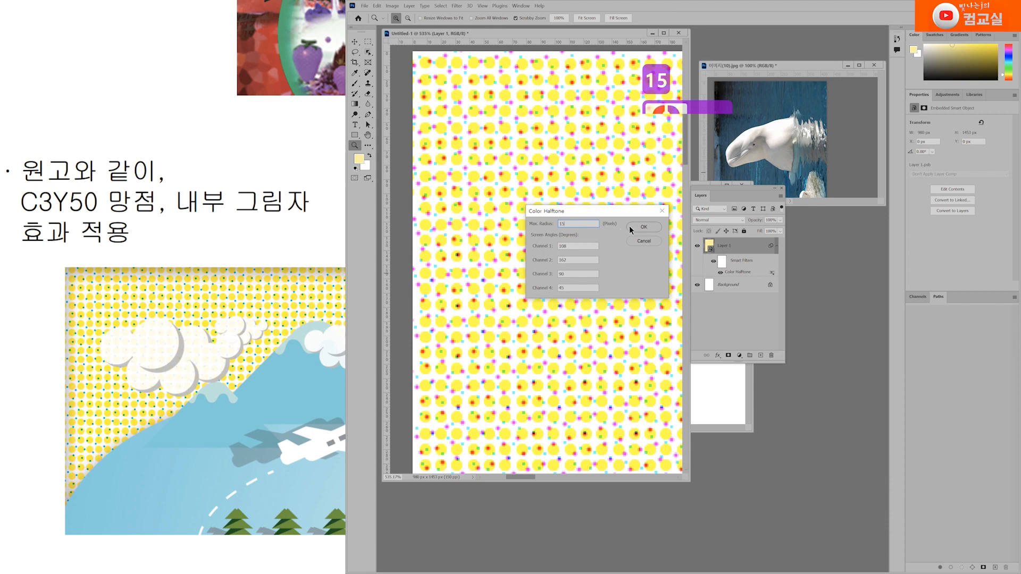
click(644, 227)
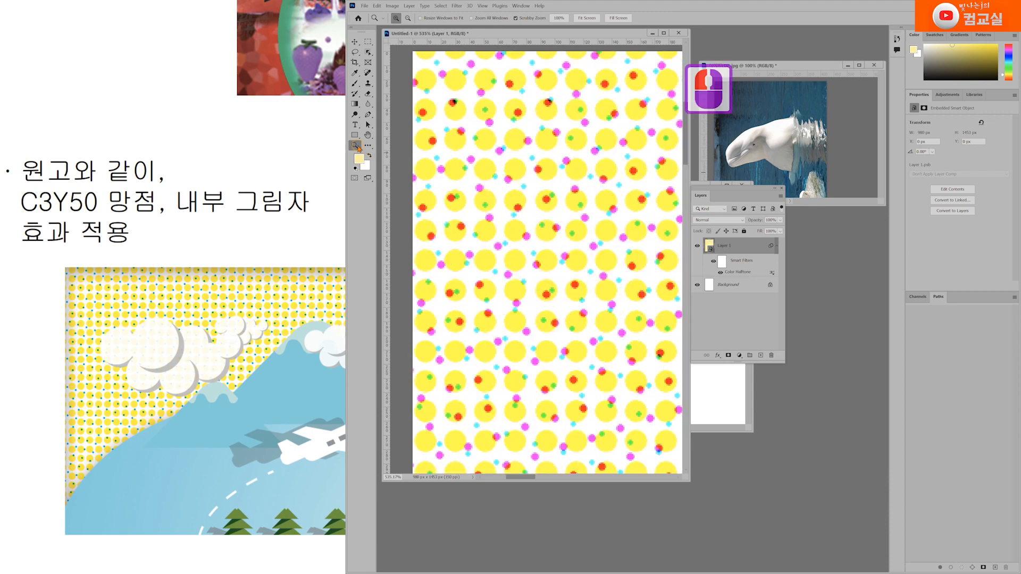
Step: Compare the yellow layer's overall dot pattern with the dotted background of the reference design
mouse_move(540, 221)
mouse_down()
mouse_move(570, 232)
mouse_move(524, 218)
mouse_up()
drag(584, 260, 563, 233)
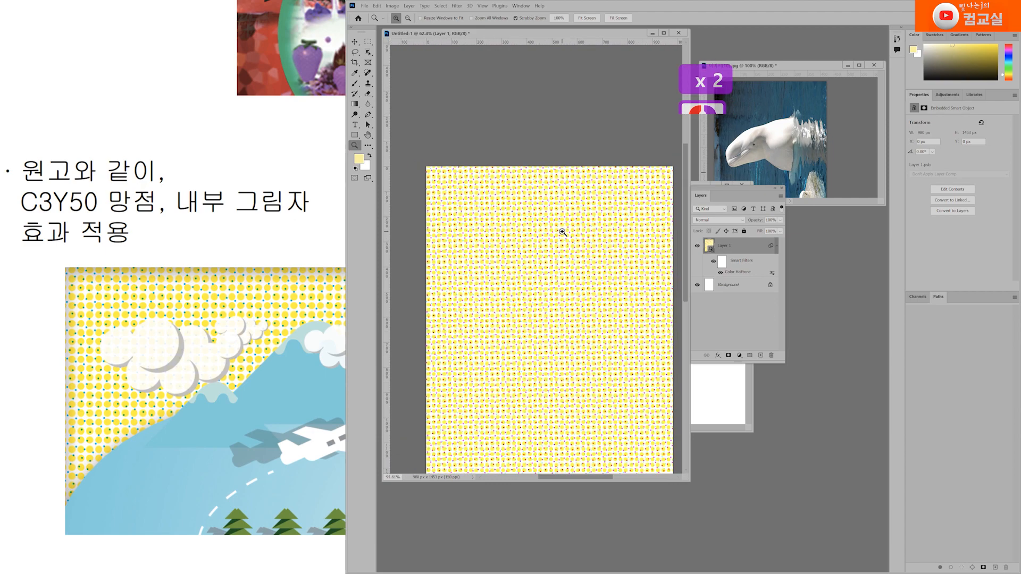
scroll(286, 340, down, 7)
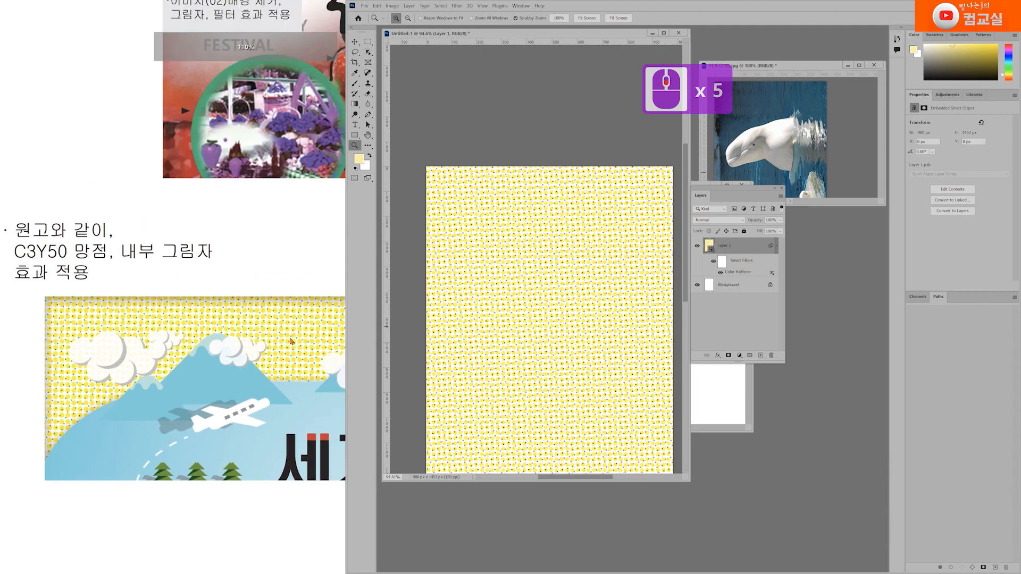
scroll(295, 425, down, 1)
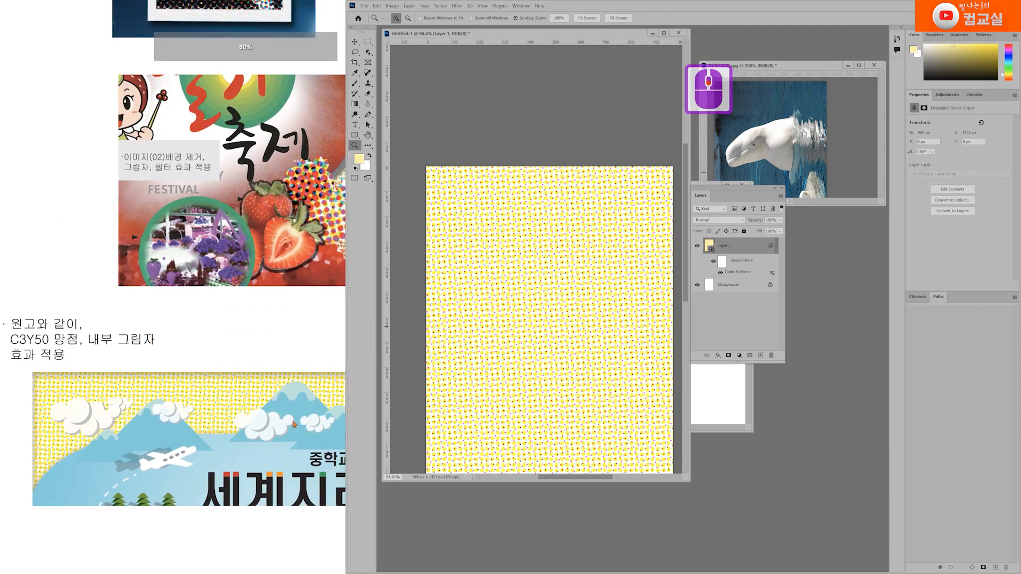
scroll(295, 427, down, 2)
scroll(303, 452, up, 4)
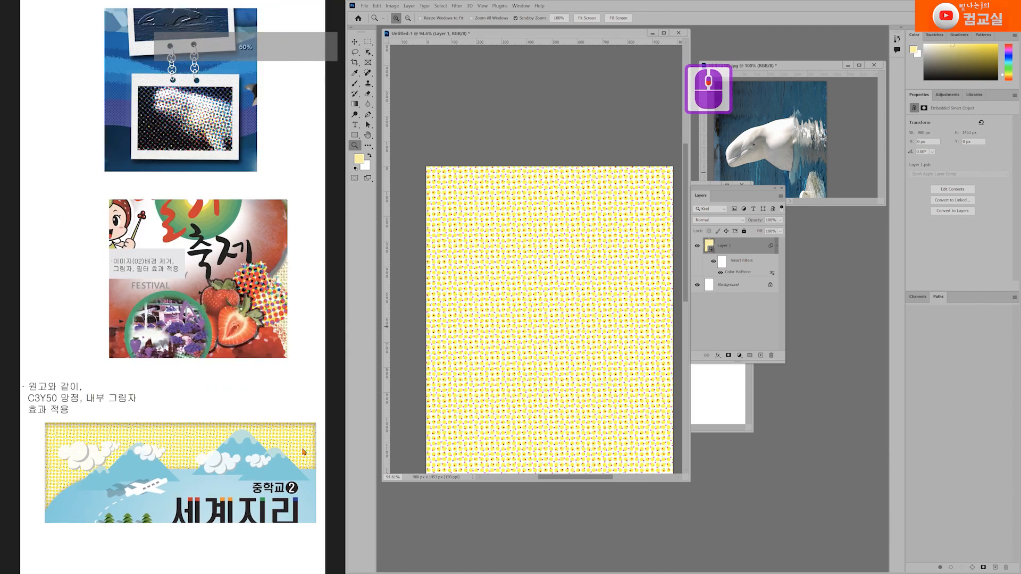
Step: Examine the small coloured dots between the yellow ones, up close, in the reference background and in the yellow layer
scroll(148, 503, up, 2)
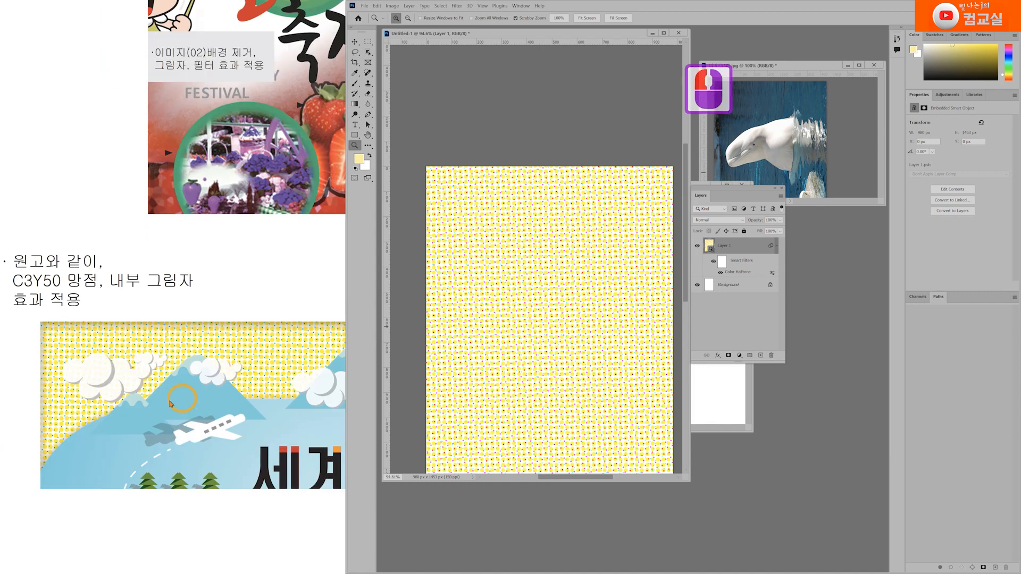
scroll(139, 376, up, 1)
scroll(139, 376, up, 2)
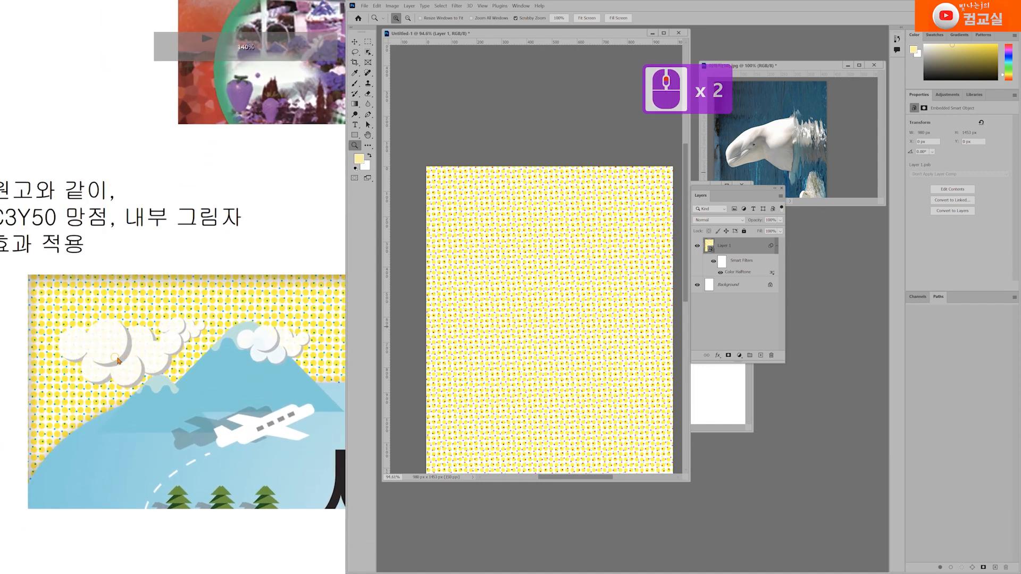
drag(178, 300, 172, 329)
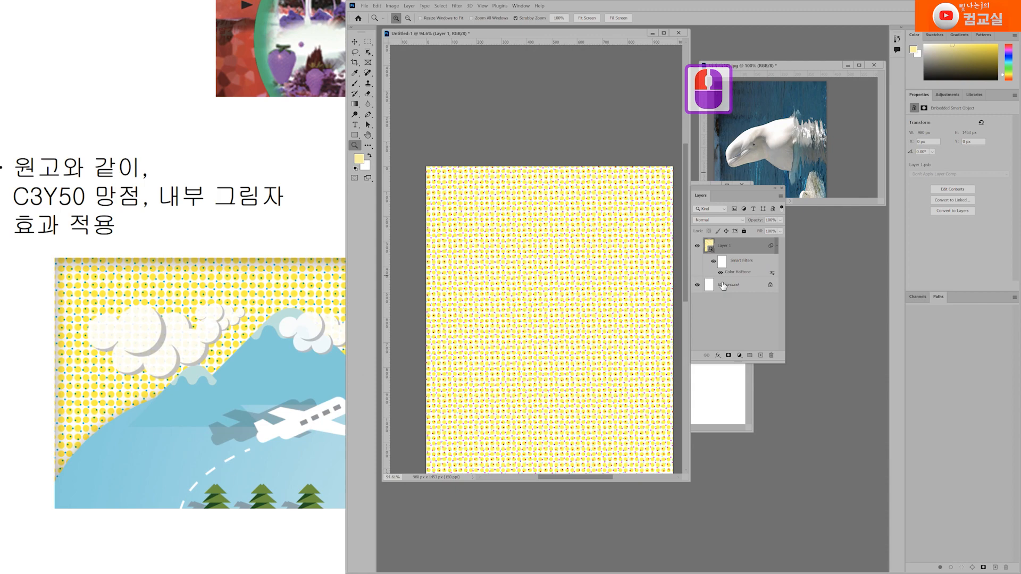
drag(435, 180, 453, 227)
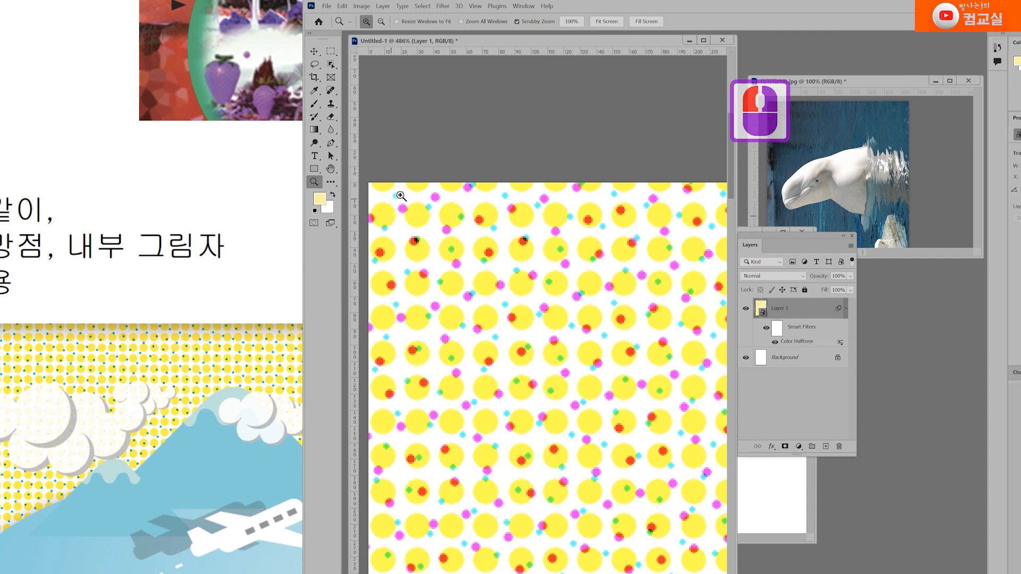
Step: Set the Channel 1 screen angle of Layer 1's Color Halftone filter to 45 degrees
double_click(806, 344)
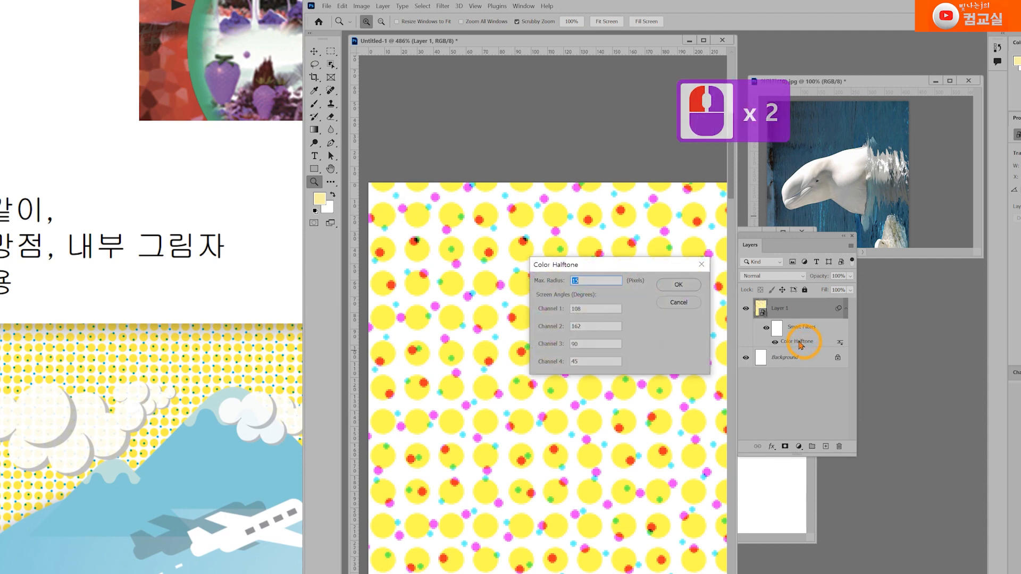
drag(628, 266, 627, 257)
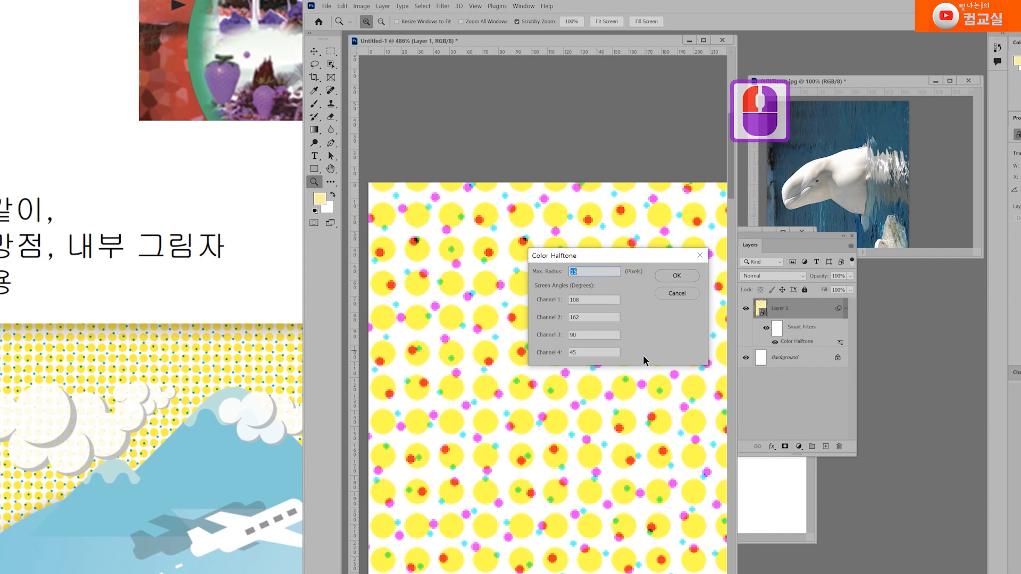
click(587, 317)
click(584, 335)
click(587, 352)
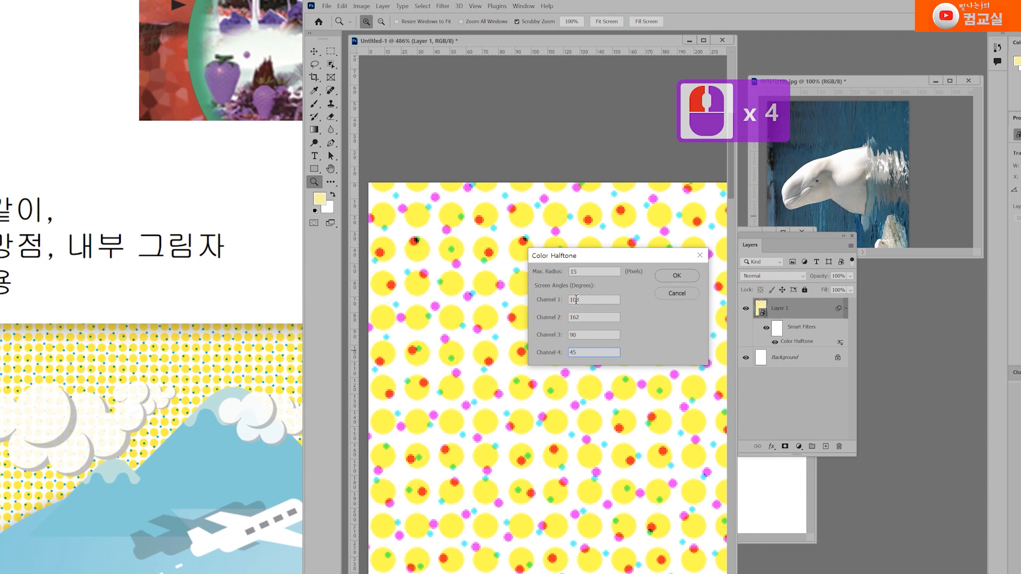
click(585, 317)
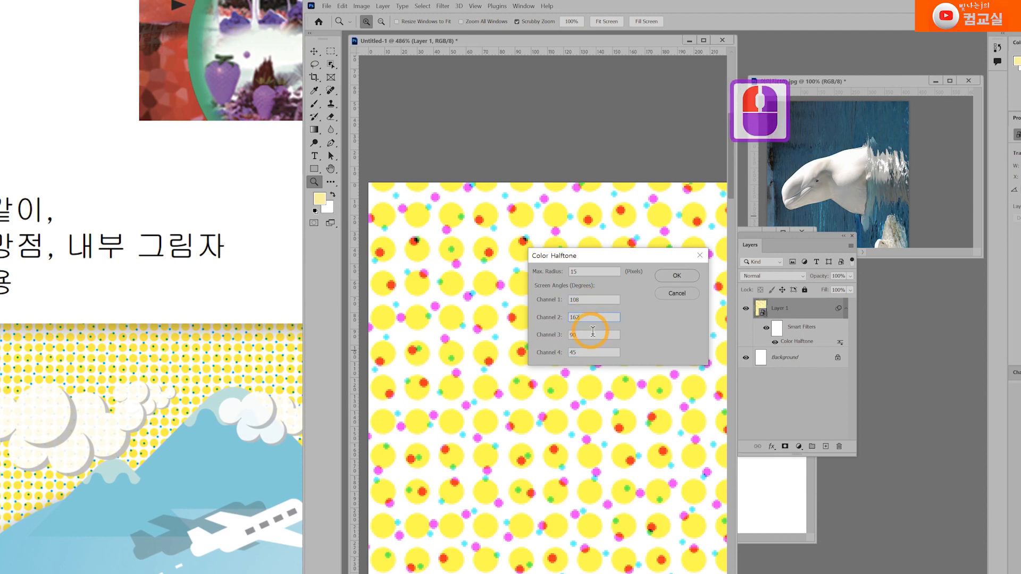
click(590, 353)
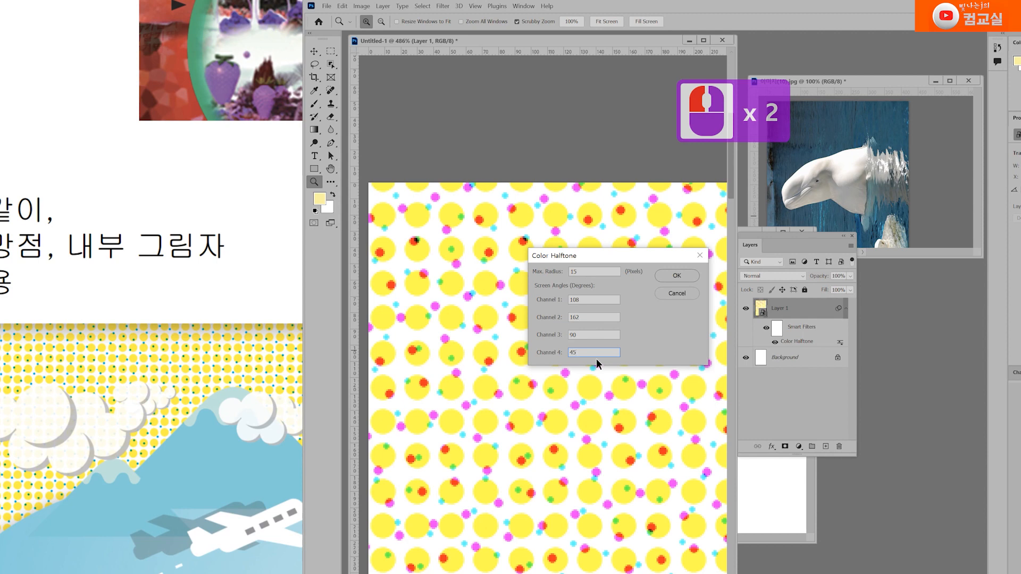
double_click(582, 300)
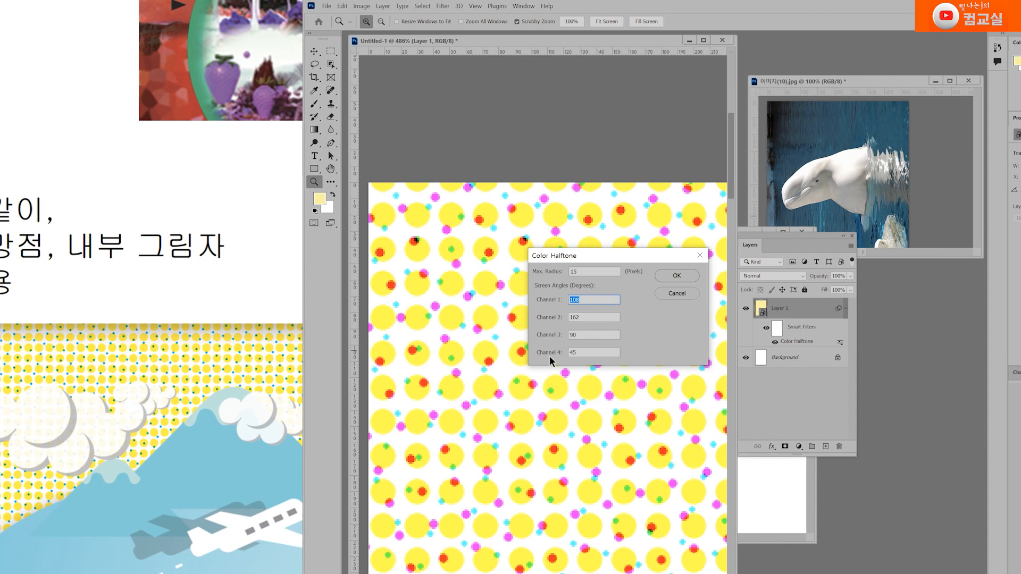
click(584, 299)
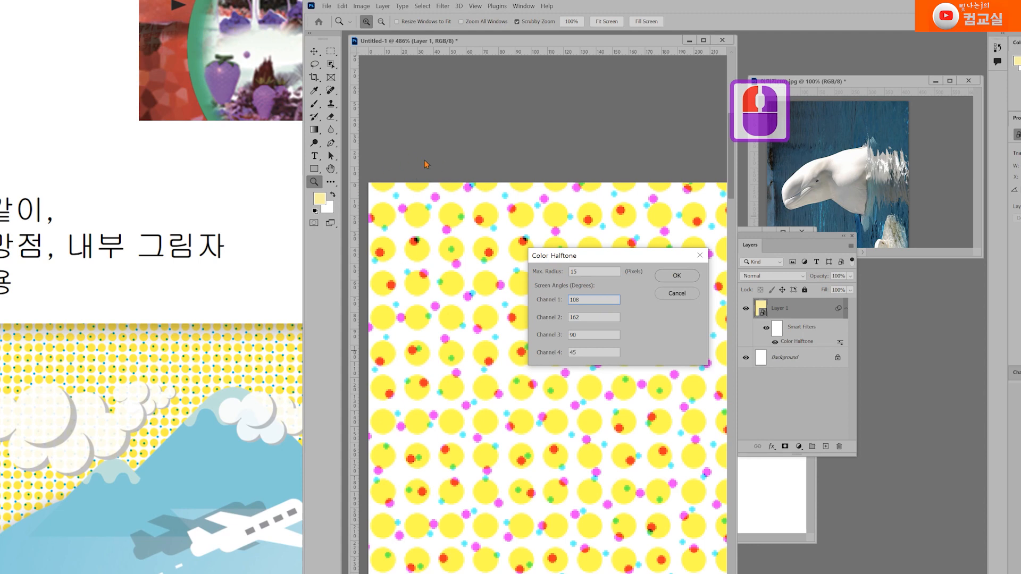
click(563, 306)
text(45)
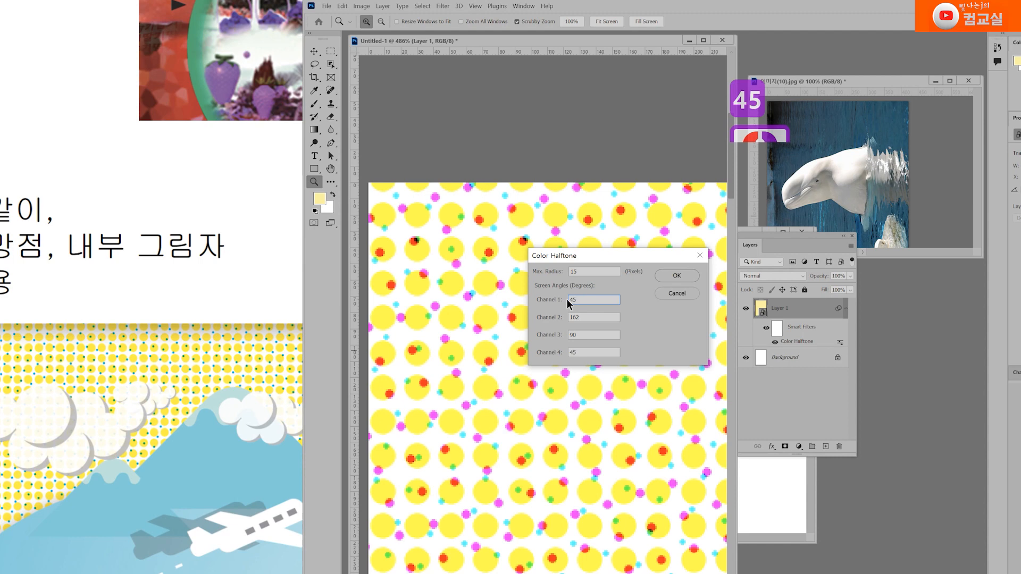
click(675, 277)
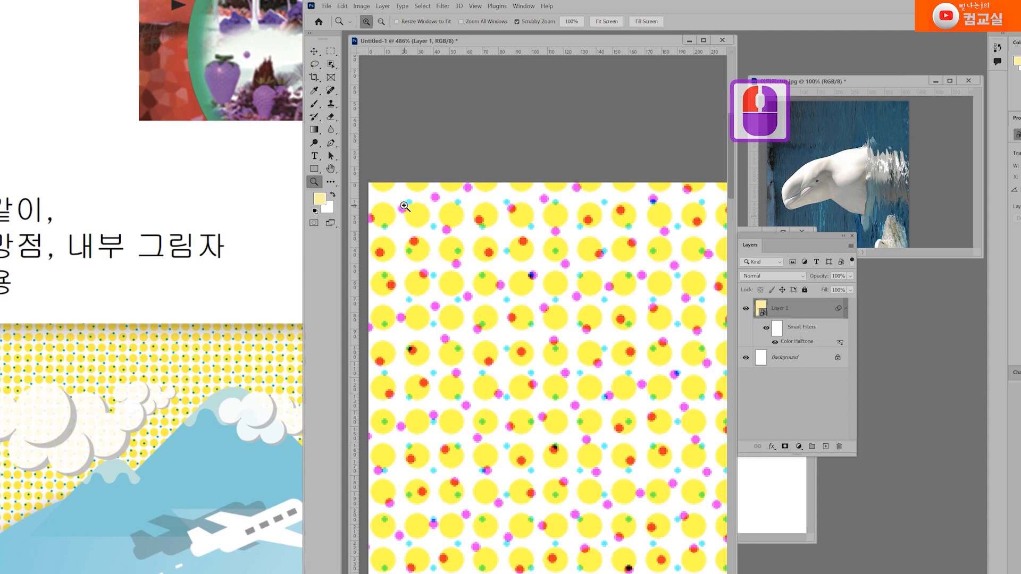
Step: Set the Channel 2 screen angle of Layer 1's Color Halftone filter to 45 degrees
double_click(800, 344)
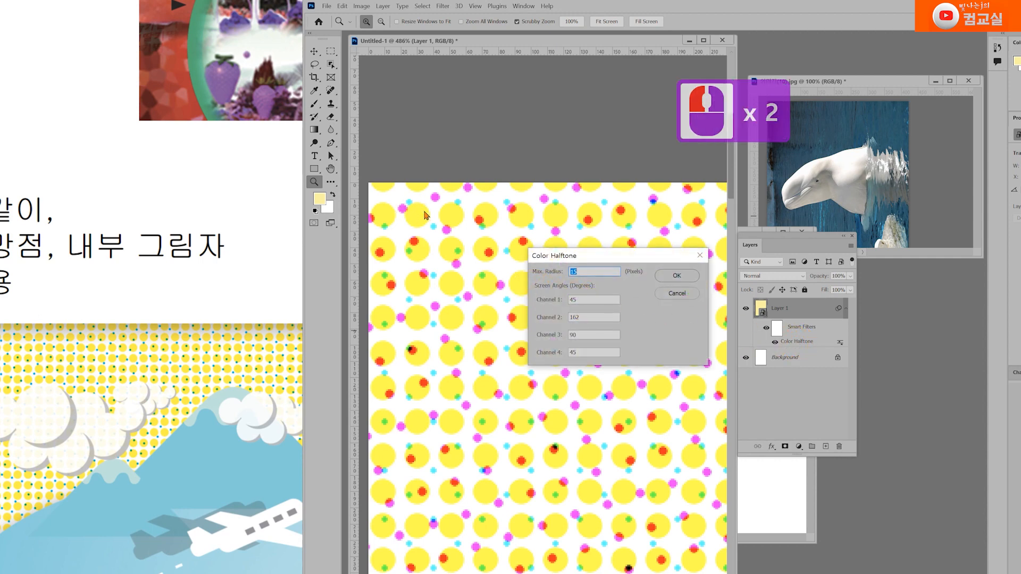
double_click(590, 318)
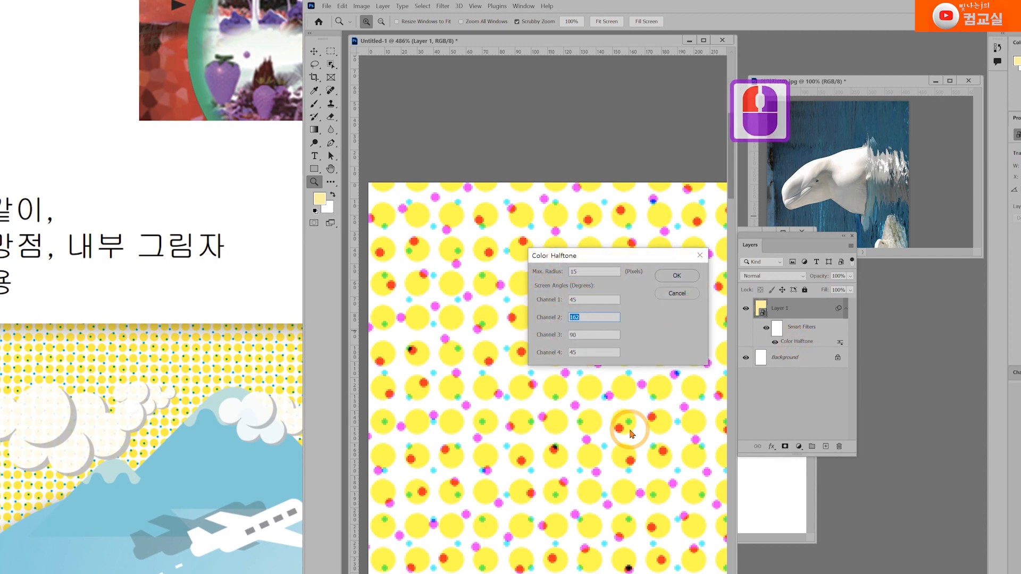
text(45)
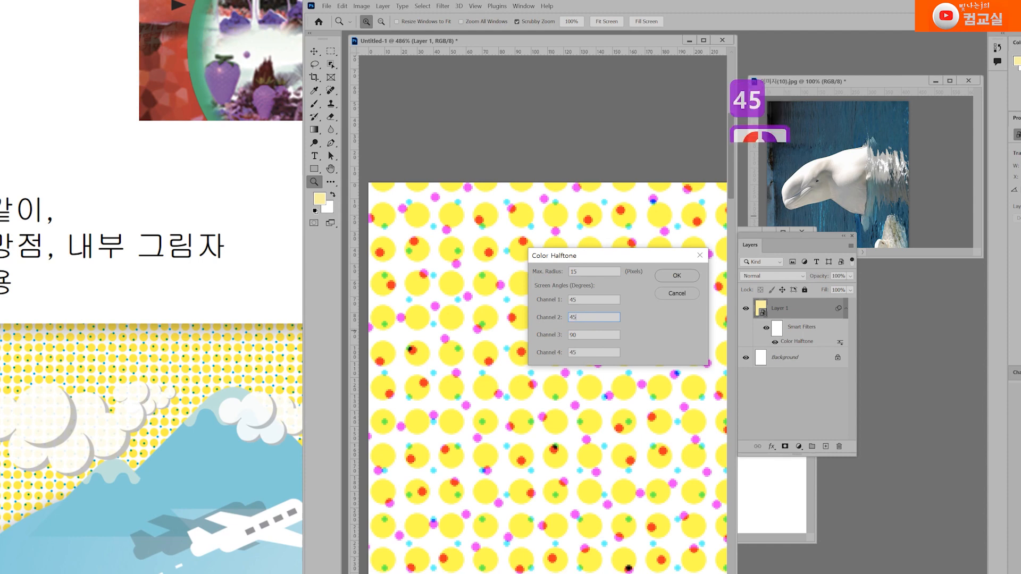
click(682, 277)
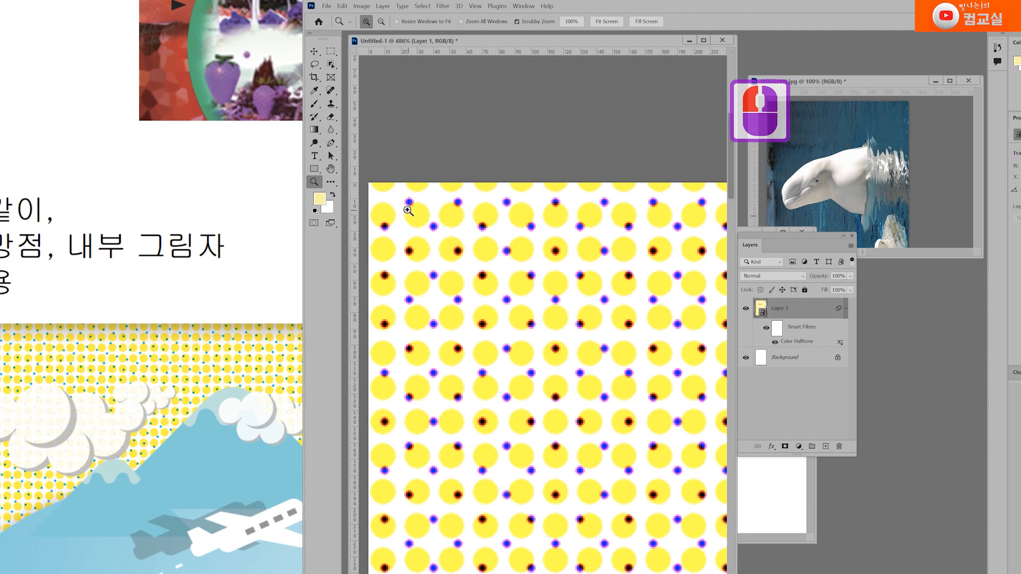
Step: Compare the colour and alignment of the small dots on the yellow layer with those in the enlarged reference
click(562, 306)
drag(562, 305, 536, 312)
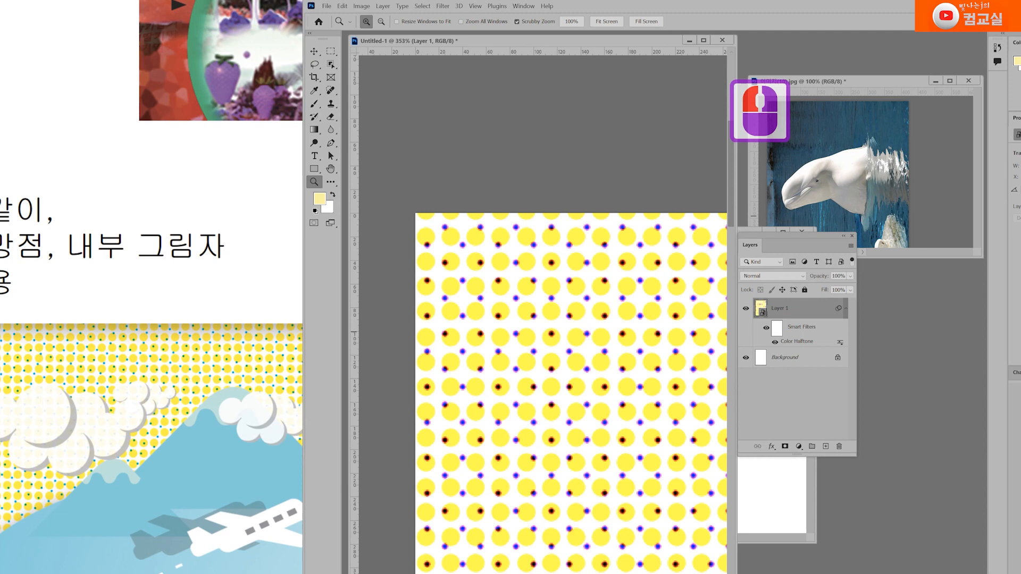
scroll(82, 361, up, 9)
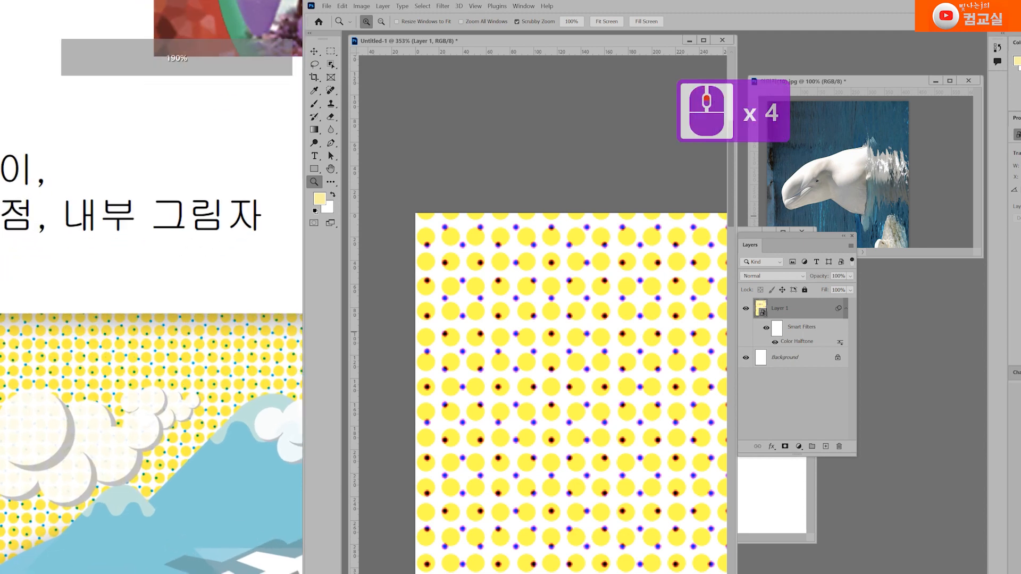
scroll(63, 379, up, 2)
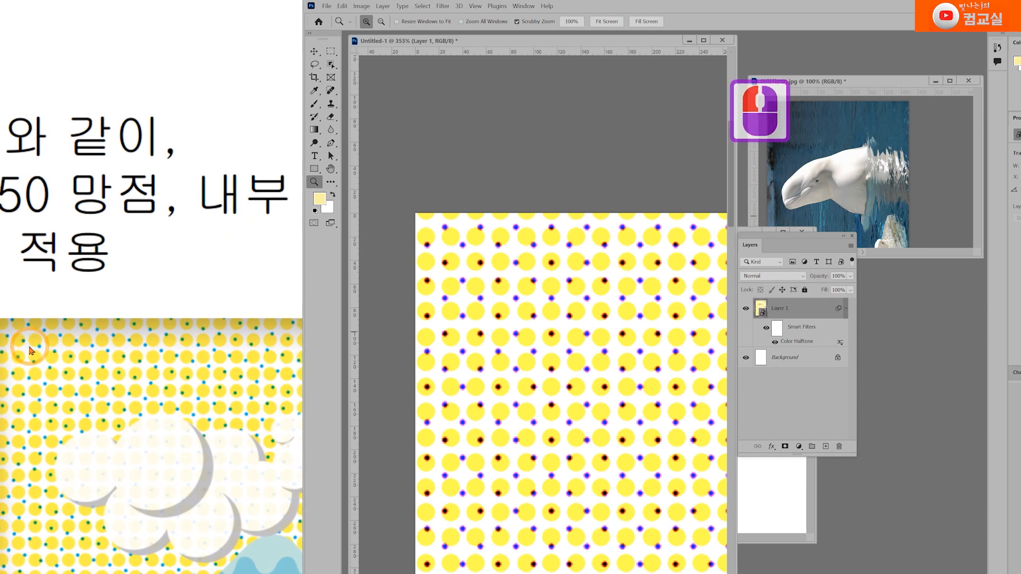
click(313, 181)
drag(619, 365, 599, 353)
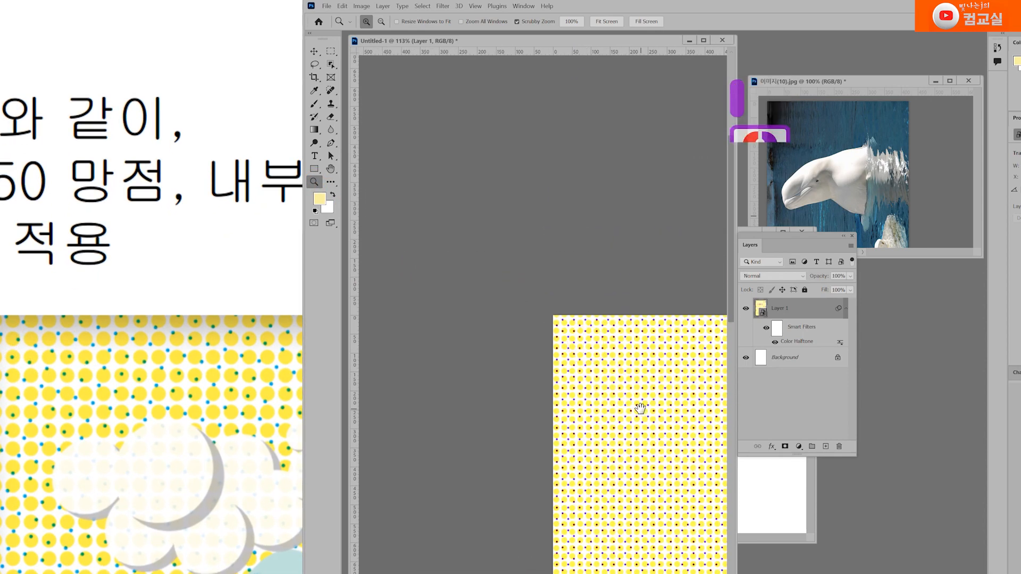
scroll(541, 340, down, 17)
Step: Add a Solid Color fill layer in blue #3ba8e7 above the halftone layer
click(799, 446)
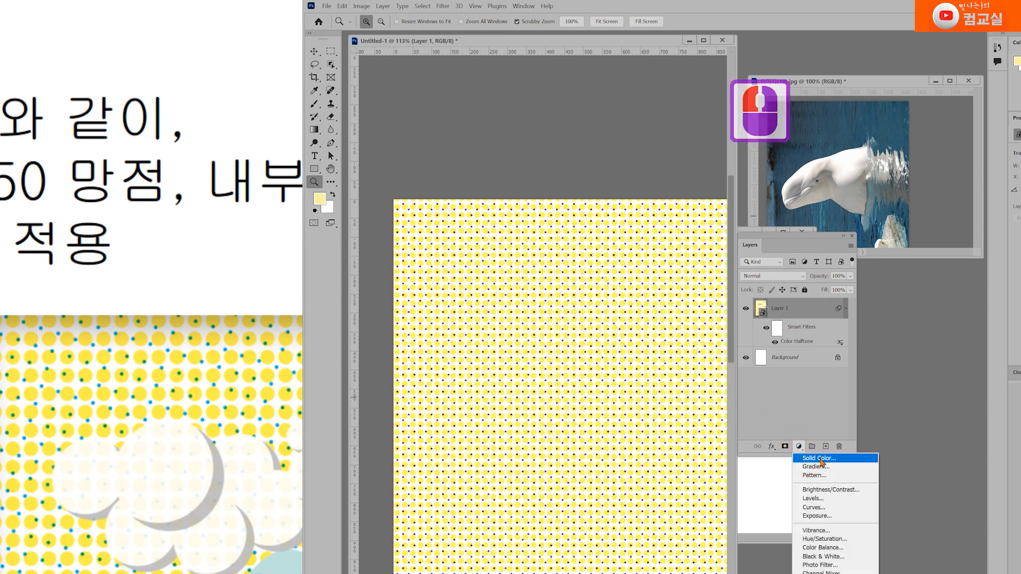
click(821, 463)
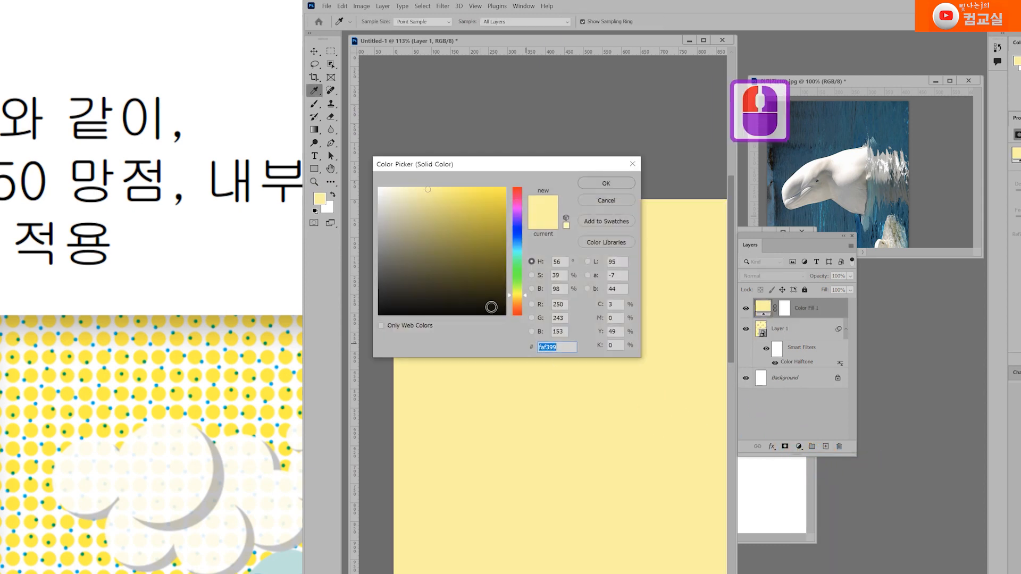
mouse_move(526, 291)
mouse_down()
mouse_move(526, 243)
mouse_move(473, 199)
mouse_up()
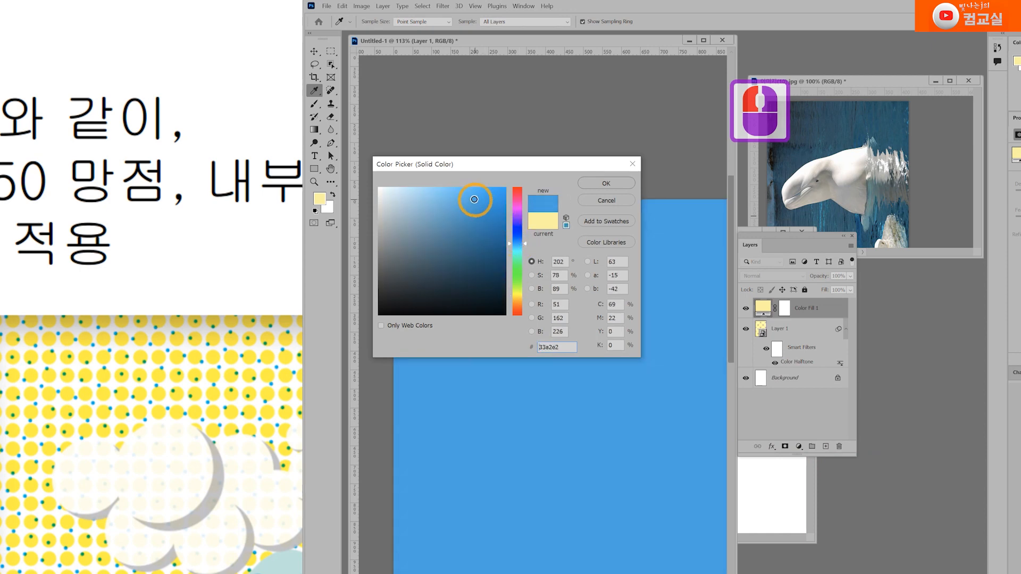
click(607, 183)
click(593, 289)
key(z)
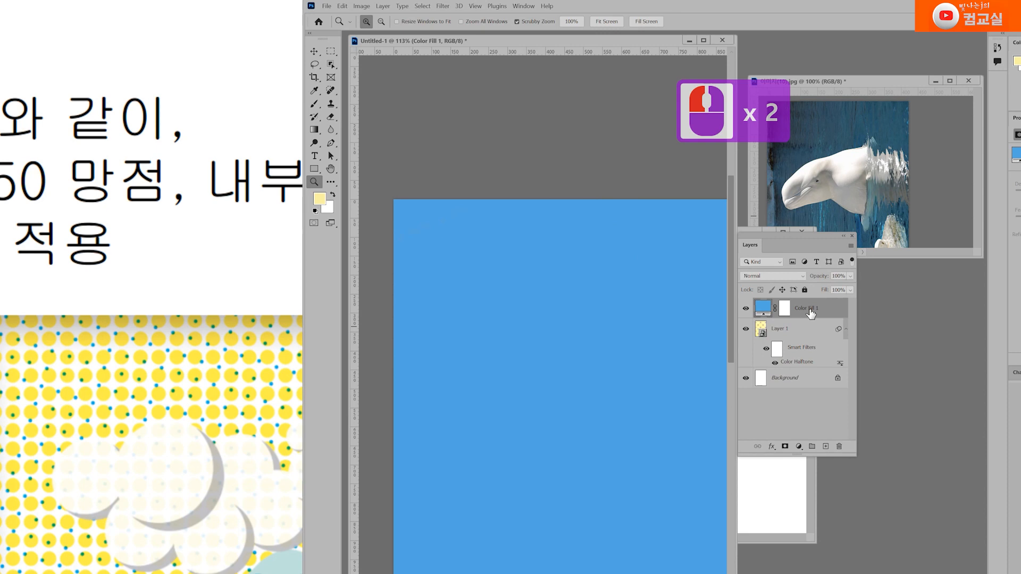
Step: Toggle the visibility of the blue fill and dotted layers, and set the blue fill's blend mode to Lighter Color
click(745, 308)
click(745, 308)
click(745, 329)
click(745, 329)
click(811, 314)
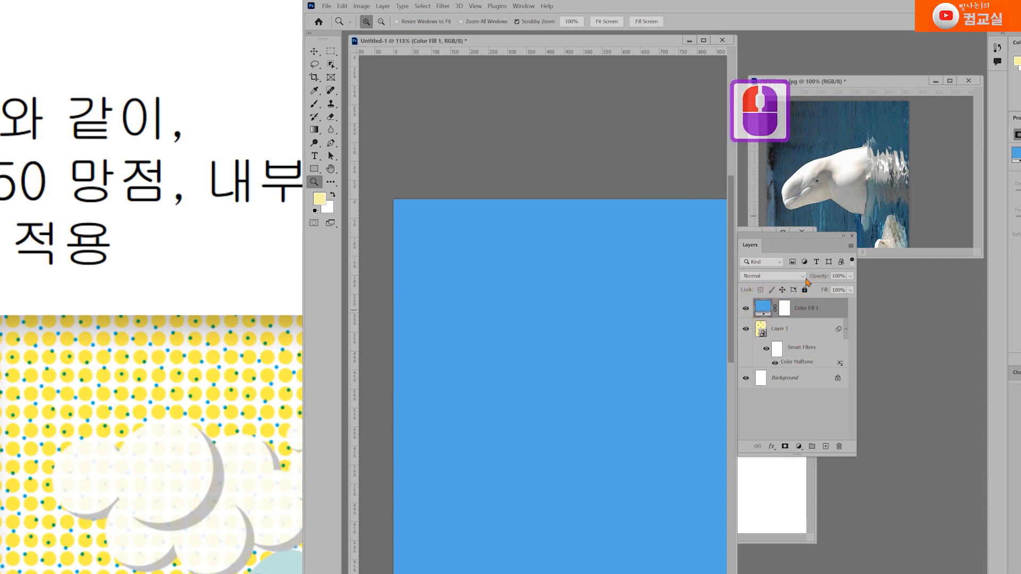
click(803, 277)
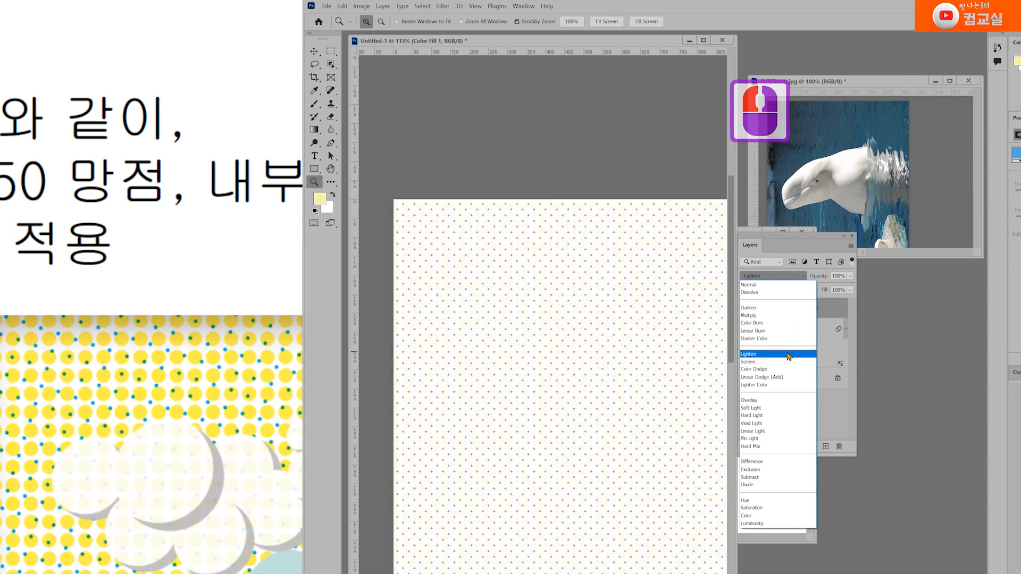
click(777, 385)
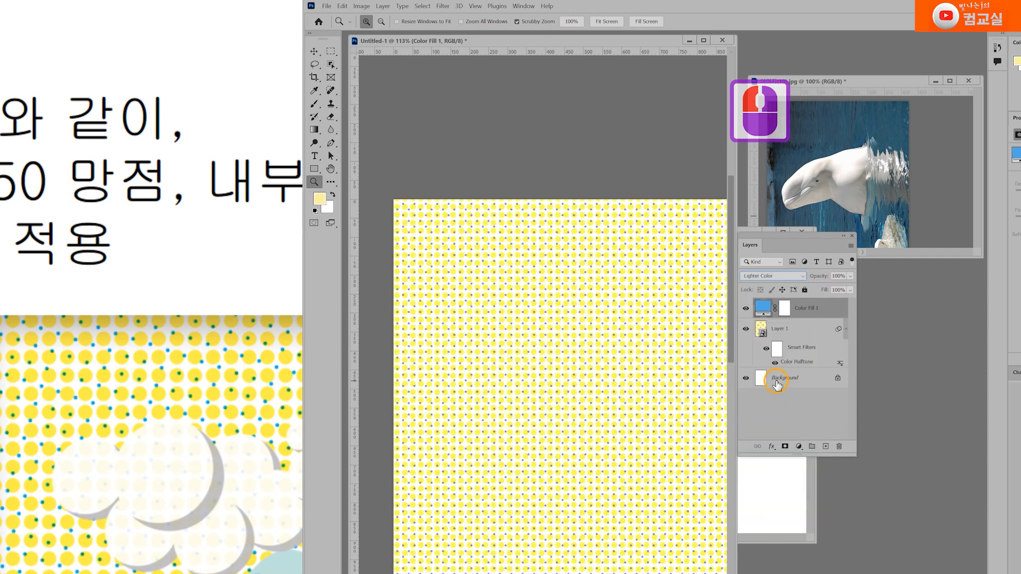
drag(403, 209, 409, 238)
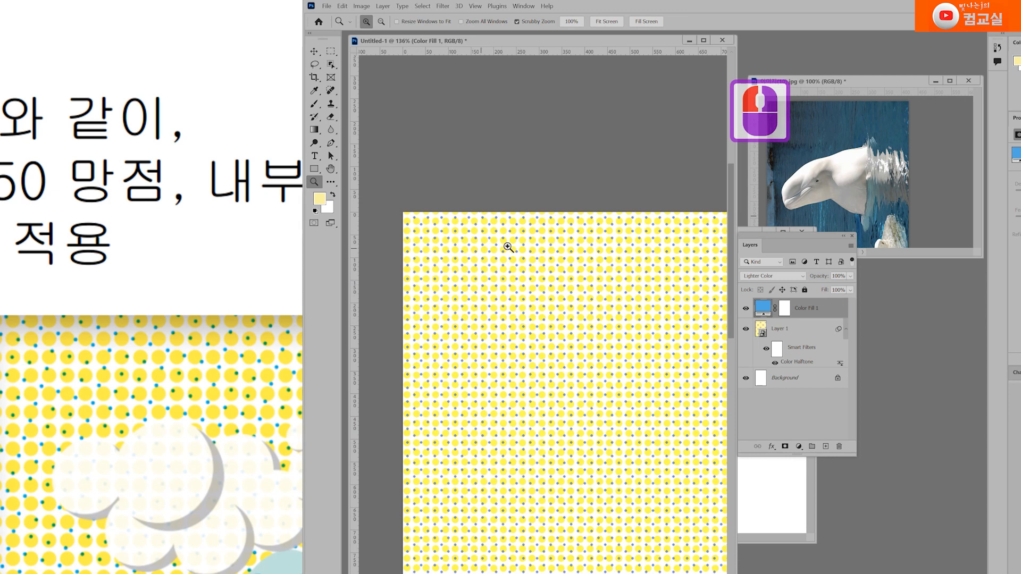
Step: Change the fill layer's colour to teal #4cdbc5 and check the dot pattern against the reference
double_click(760, 310)
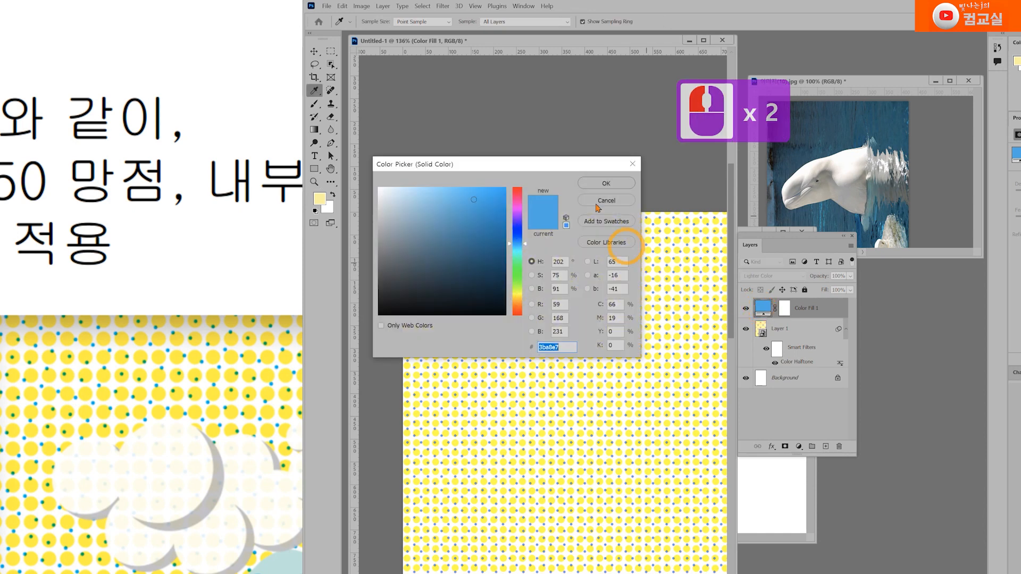
drag(554, 164, 664, 351)
drag(592, 387, 560, 383)
click(556, 380)
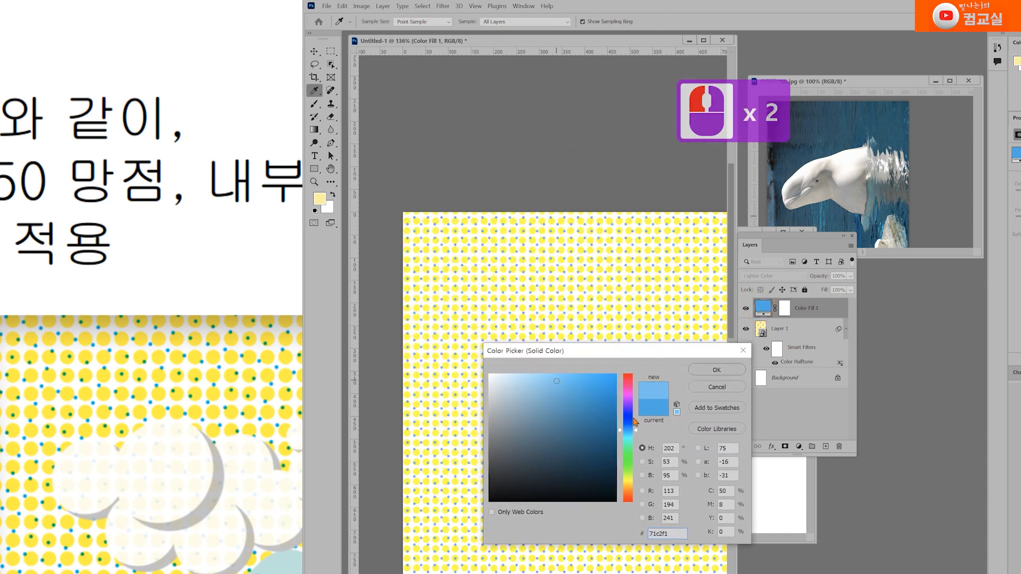
click(636, 436)
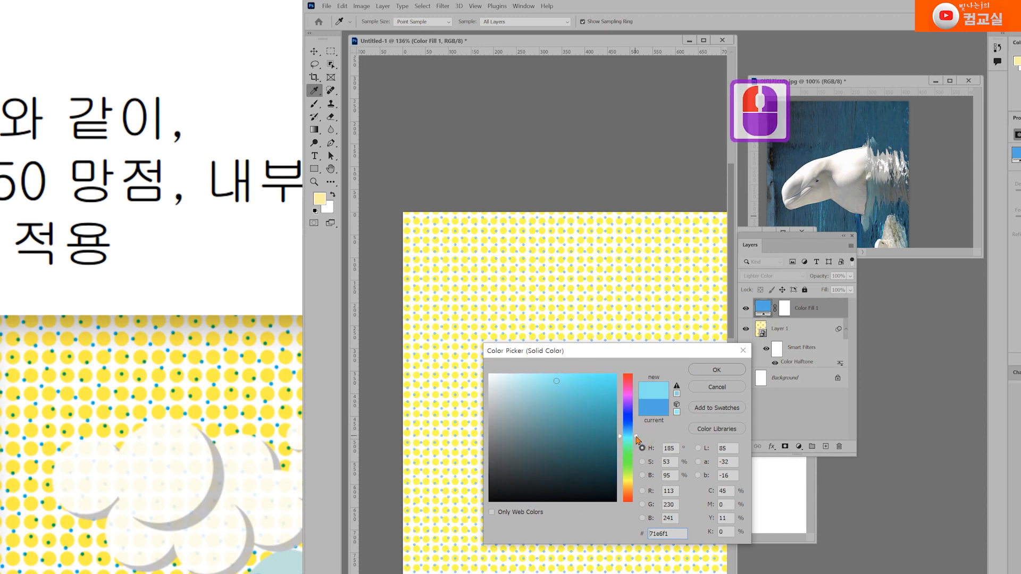
mouse_move(636, 438)
mouse_down()
mouse_move(636, 428)
mouse_move(638, 442)
mouse_up()
mouse_move(558, 387)
mouse_down()
mouse_move(589, 391)
mouse_move(572, 392)
mouse_up()
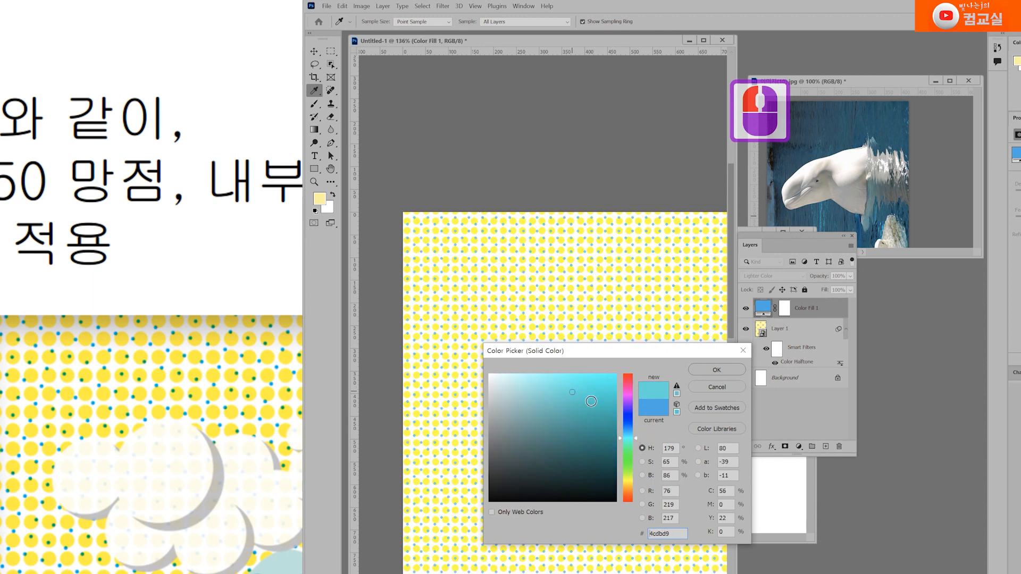
mouse_move(636, 442)
mouse_down()
mouse_move(636, 422)
mouse_move(640, 444)
mouse_up()
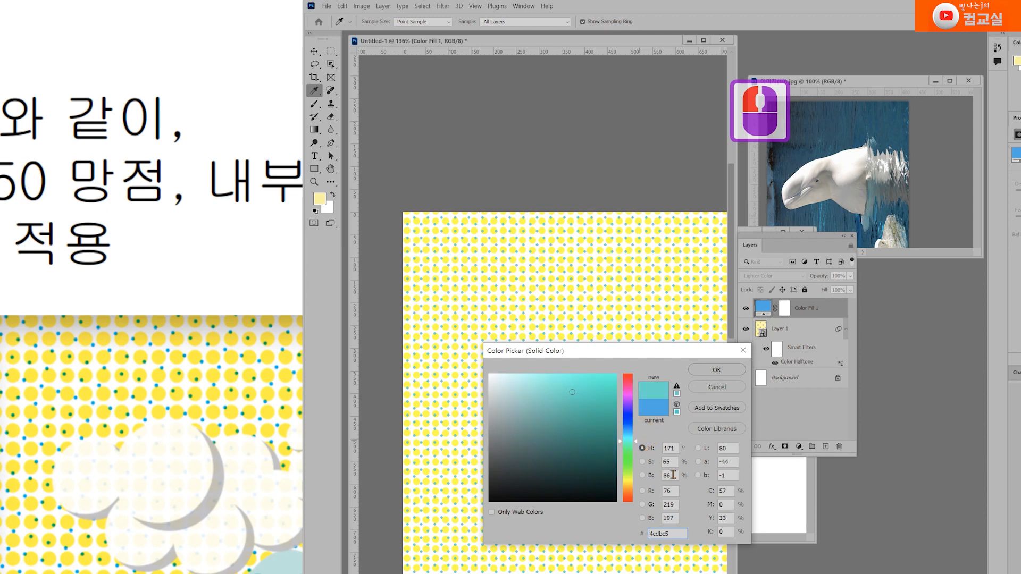
key(z)
click(717, 370)
drag(620, 403, 554, 410)
drag(550, 371, 553, 378)
drag(492, 433, 553, 427)
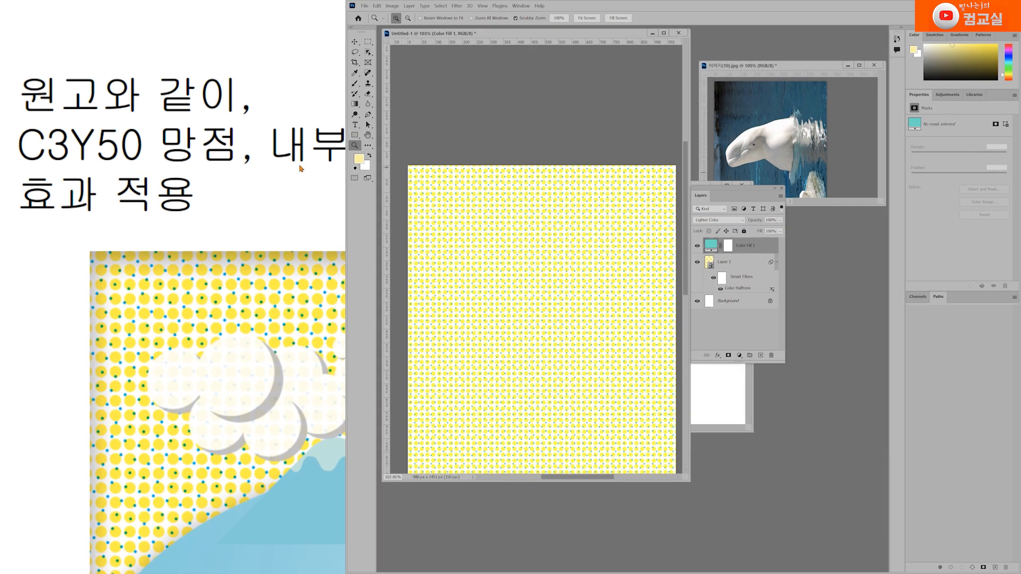
Step: Switch to 기출 21.pdf in the browser and outline the yellow dotted area along the cover's upper edge in purple
click(247, 212)
scroll(300, 170, down, 8)
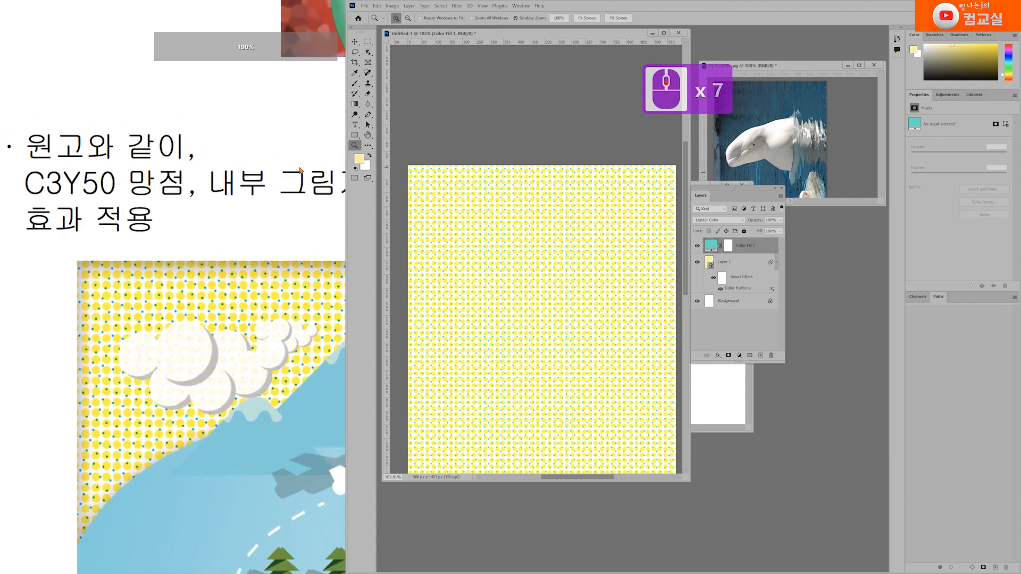
scroll(291, 201, down, 1)
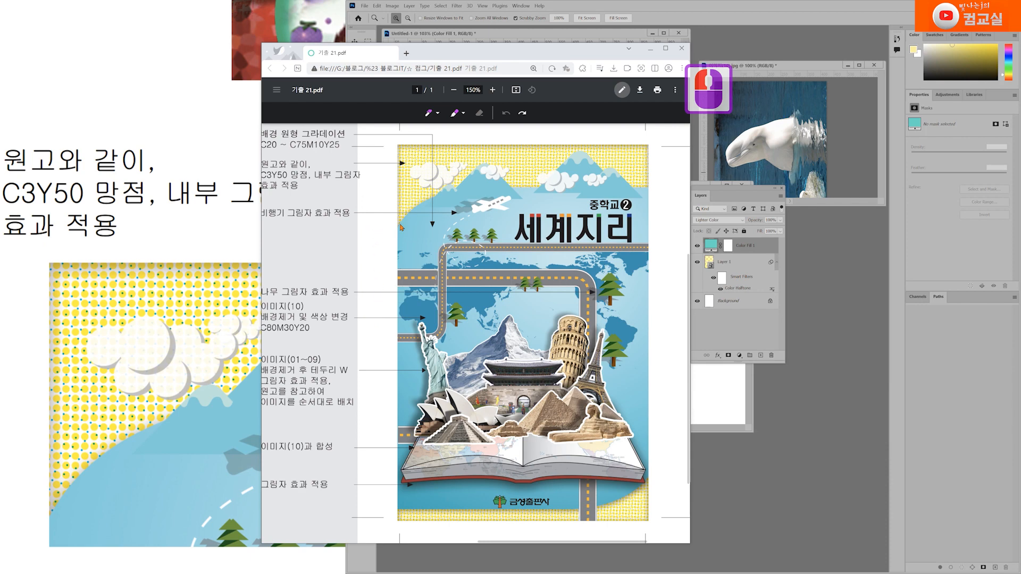
mouse_move(400, 225)
mouse_down()
mouse_move(402, 149)
mouse_move(641, 148)
mouse_move(649, 187)
mouse_up()
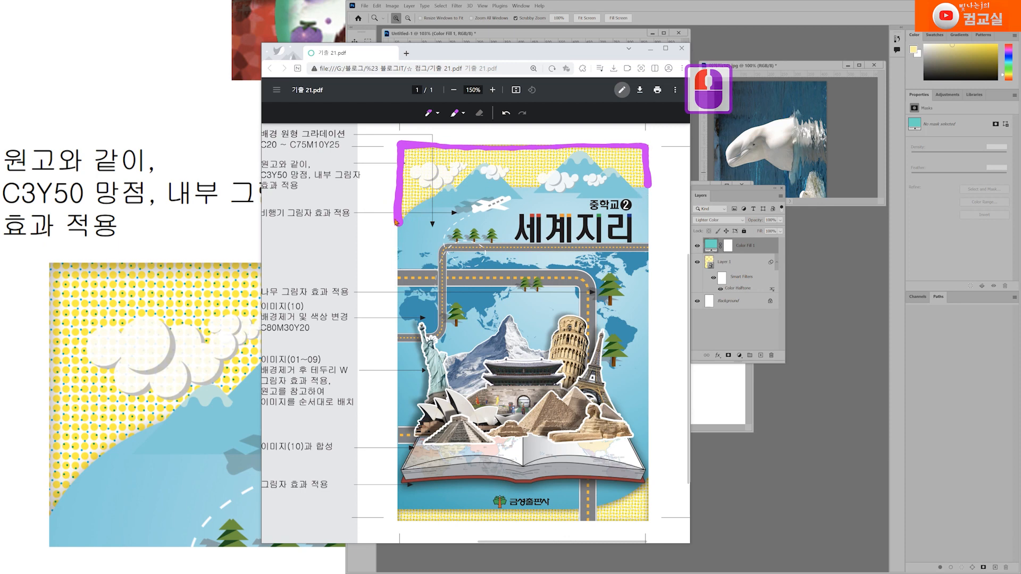
mouse_move(399, 225)
mouse_down()
mouse_move(405, 205)
mouse_move(434, 191)
mouse_move(533, 183)
mouse_up()
drag(630, 184, 647, 185)
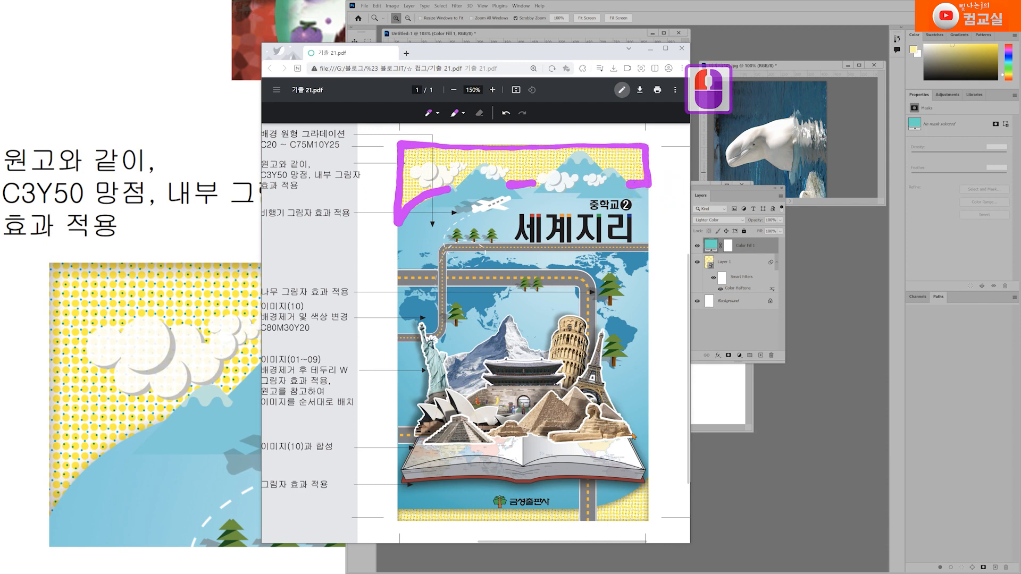
Step: Outline the yellow dotted strip along the cover's lower edge and its curved lower-right corner in purple
scroll(619, 514, down, 2)
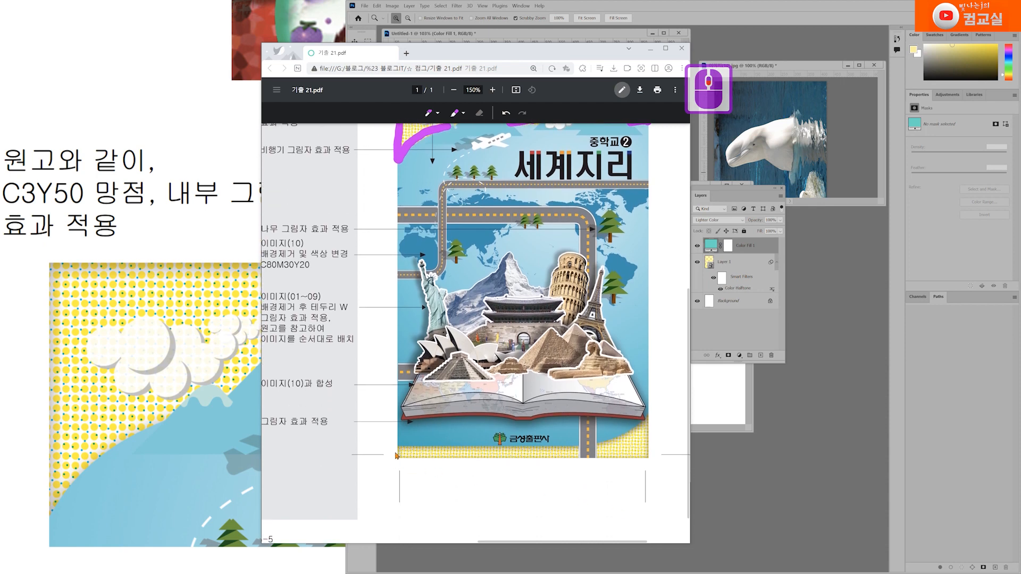
drag(400, 451, 647, 455)
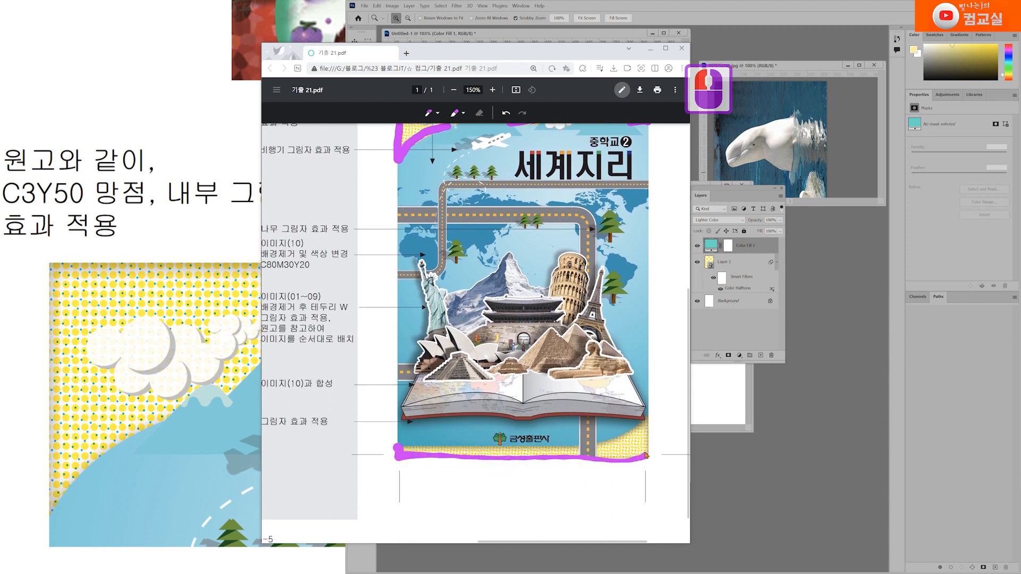
mouse_move(648, 419)
mouse_down()
mouse_move(651, 447)
mouse_move(640, 458)
mouse_up()
mouse_move(648, 417)
mouse_down()
mouse_move(592, 447)
mouse_move(406, 449)
mouse_up()
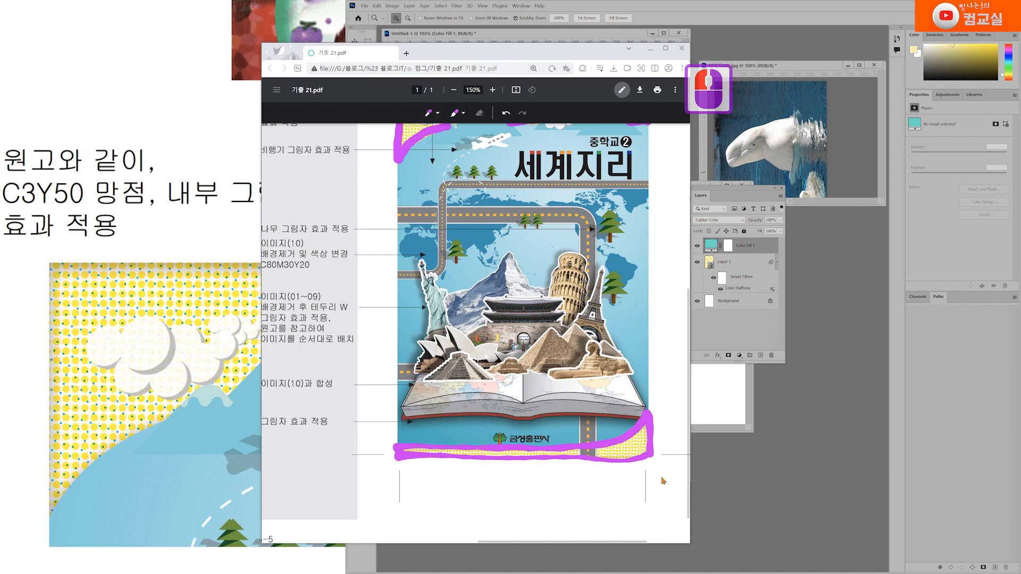
scroll(659, 481, up, 1)
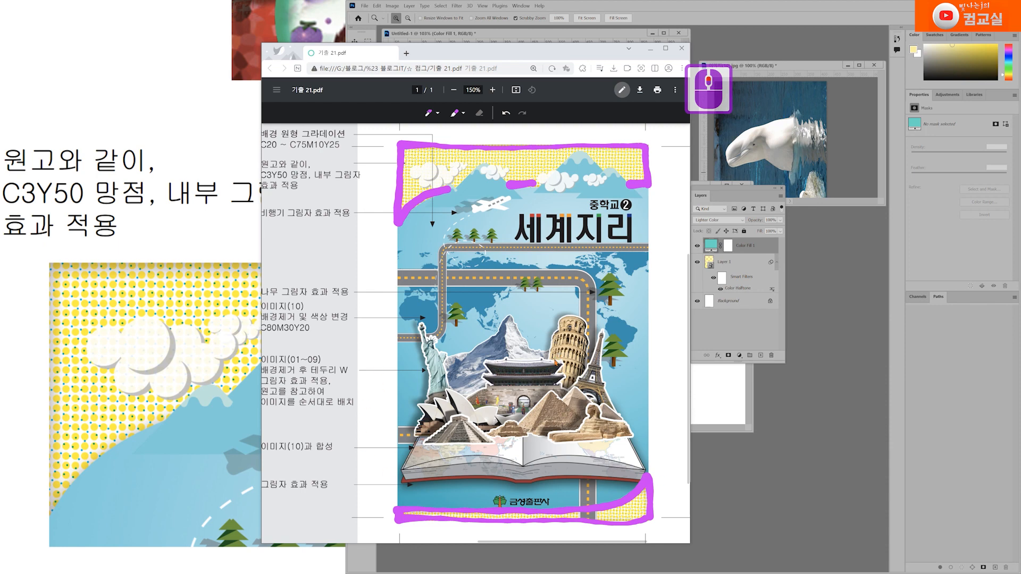
Step: Mark the edges of the leaning tower, pyramid, opera house and Statue of Liberty cutouts in purple on the cover
mouse_move(548, 363)
mouse_down()
mouse_move(548, 327)
mouse_move(564, 312)
mouse_move(585, 318)
mouse_move(598, 327)
mouse_move(580, 375)
mouse_up()
mouse_move(551, 430)
mouse_down()
mouse_move(545, 437)
mouse_move(558, 440)
mouse_move(588, 399)
mouse_up()
mouse_move(423, 444)
mouse_down()
mouse_move(414, 440)
mouse_move(452, 408)
mouse_move(410, 422)
mouse_move(429, 380)
mouse_move(415, 326)
mouse_up()
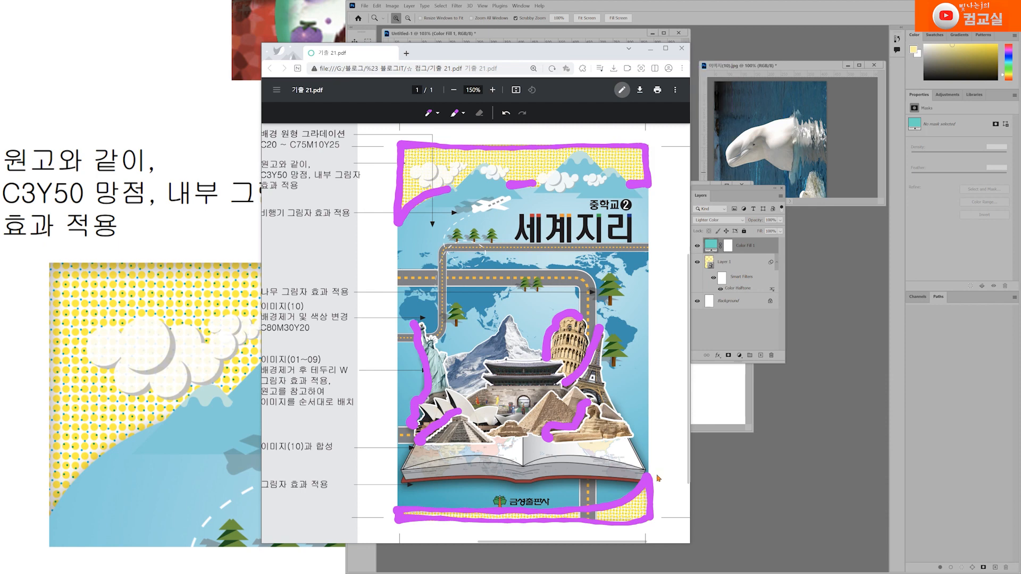
Step: Clear the purple marks from the PDF and move its window aside to uncover the dotted canvas
drag(566, 126, 588, 130)
drag(660, 483, 668, 496)
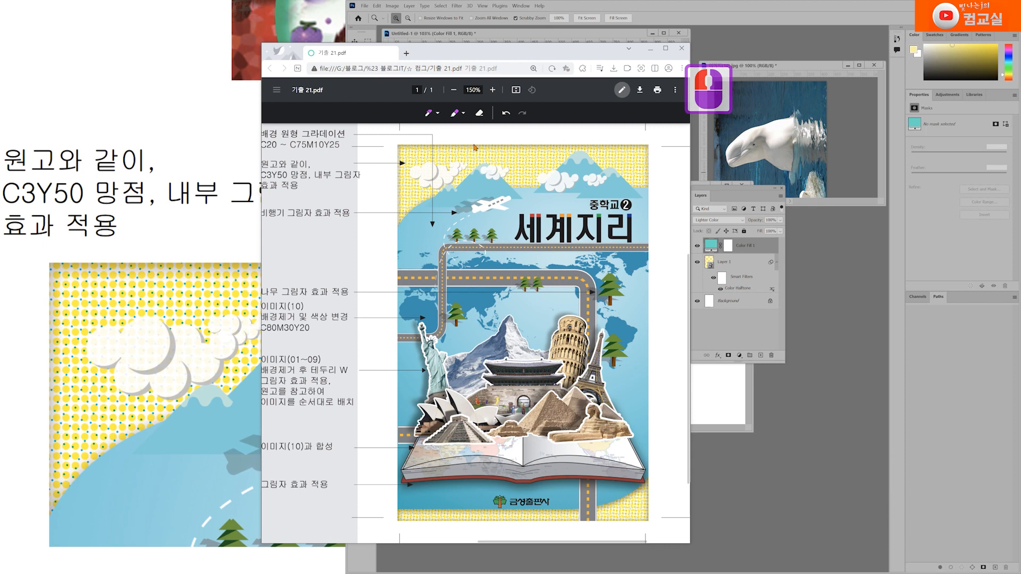
drag(603, 50, 407, 63)
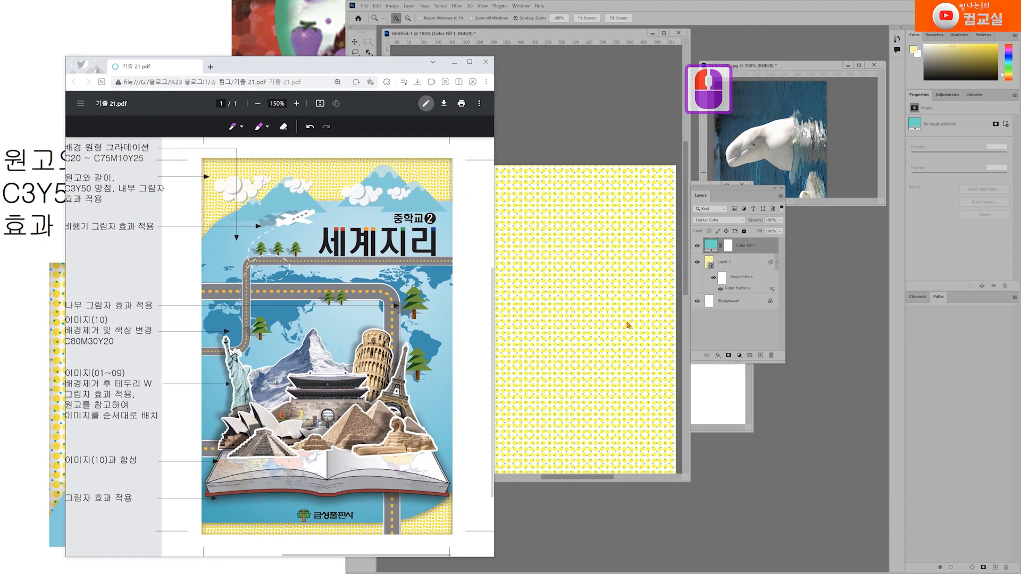